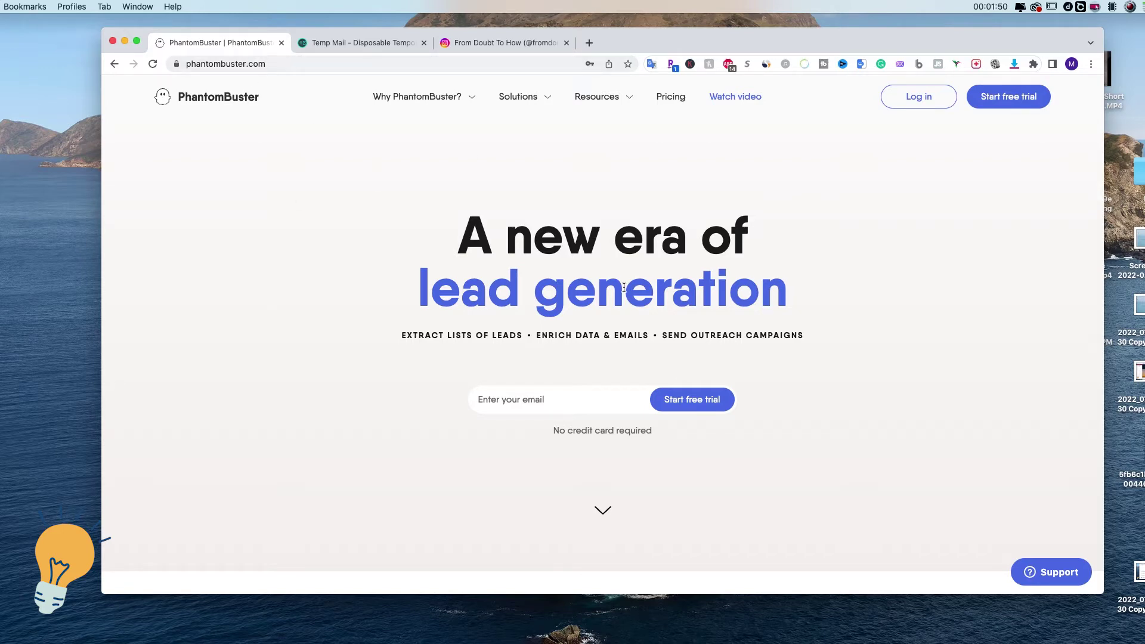
Go from the PhantomBuster home page to the free trial sign-up form
scroll(621, 290, down, 8)
scroll(620, 293, up, 8)
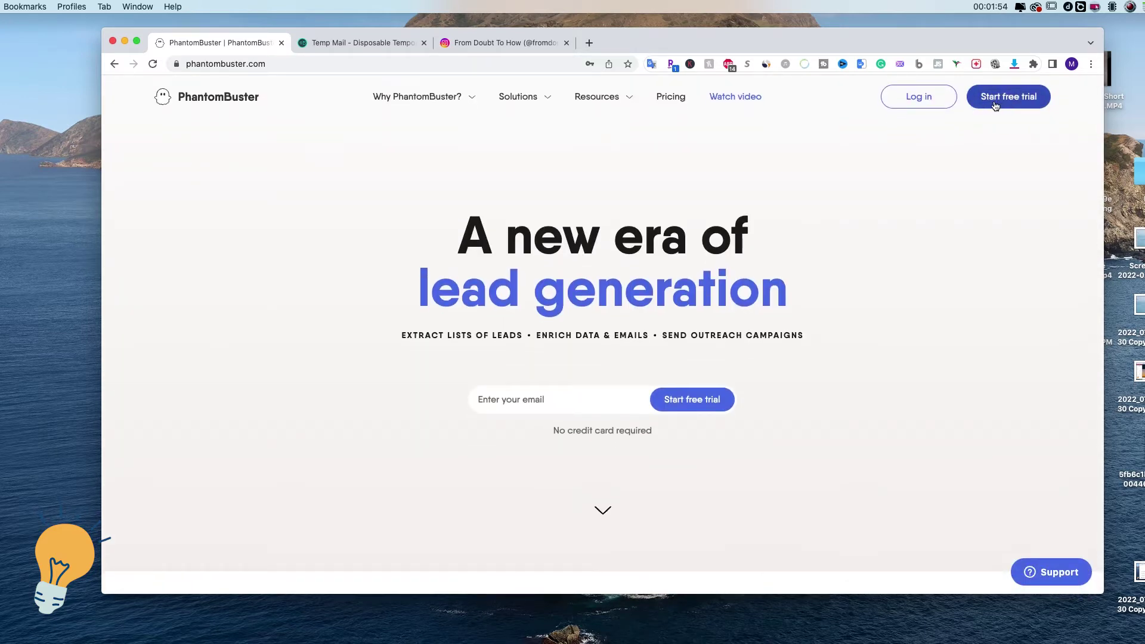
click(1016, 105)
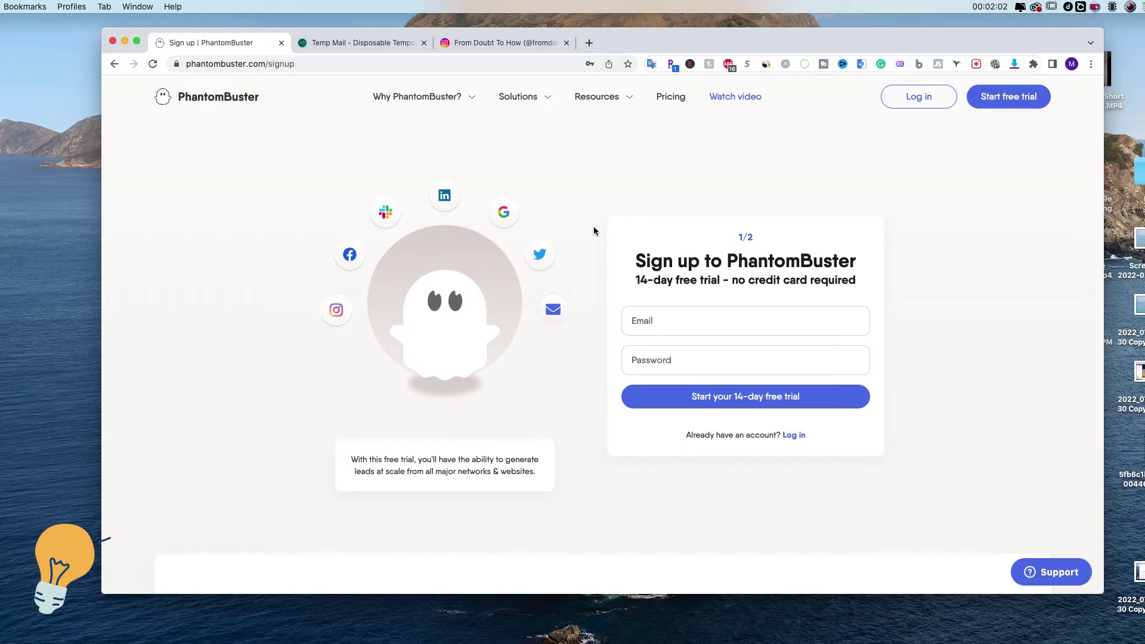
Switch to the open Temp Mail page, reload it and copy the temporary email address
click(357, 50)
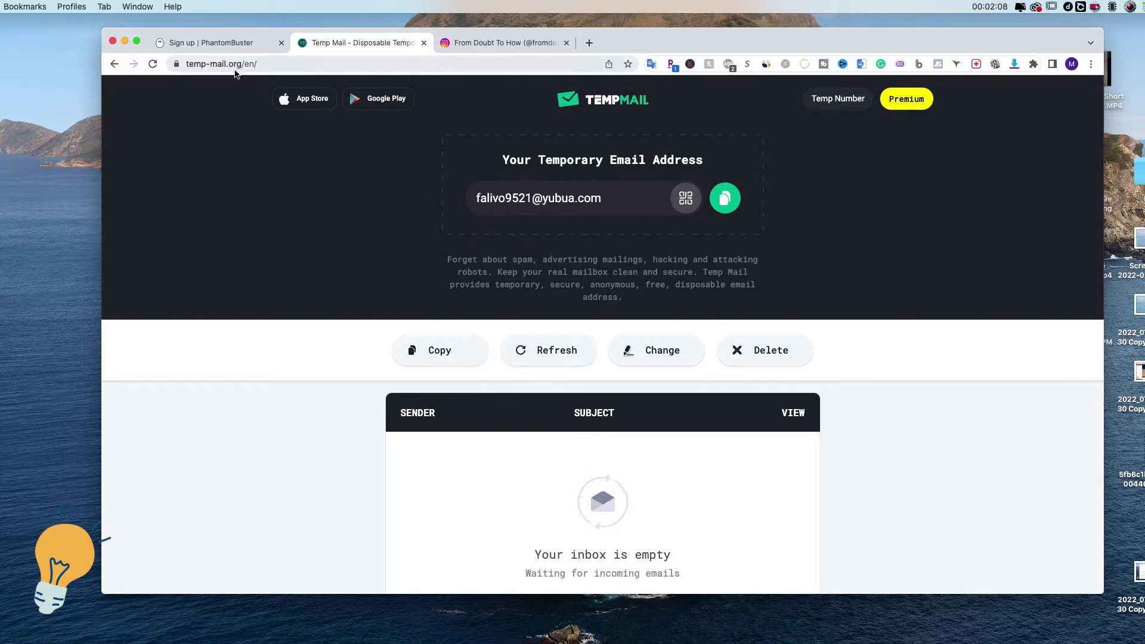
click(151, 65)
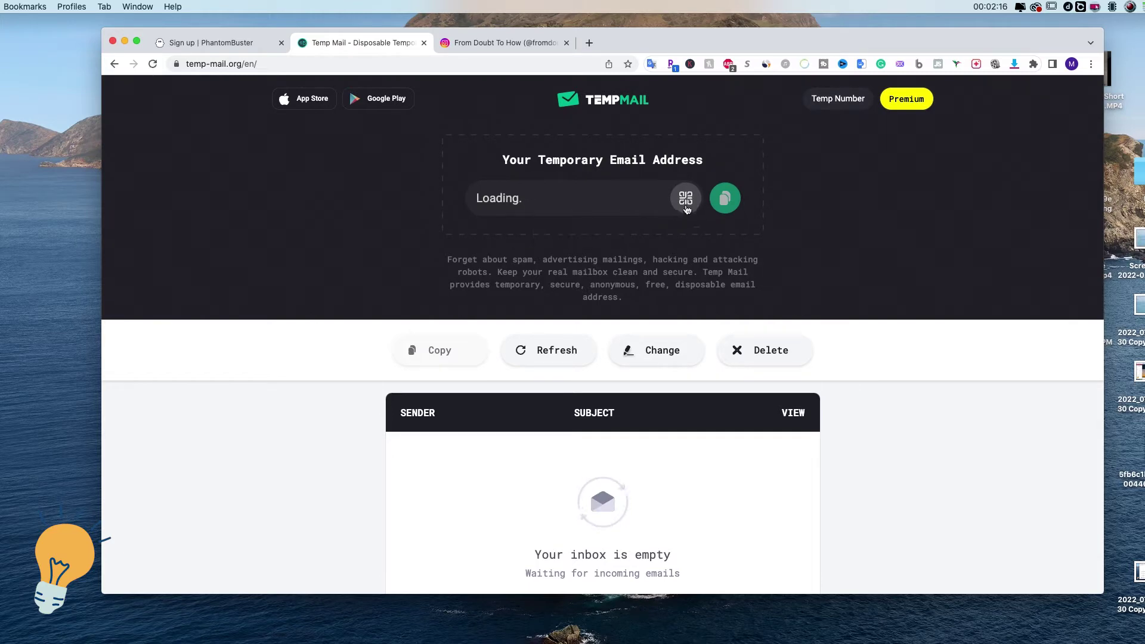
click(725, 203)
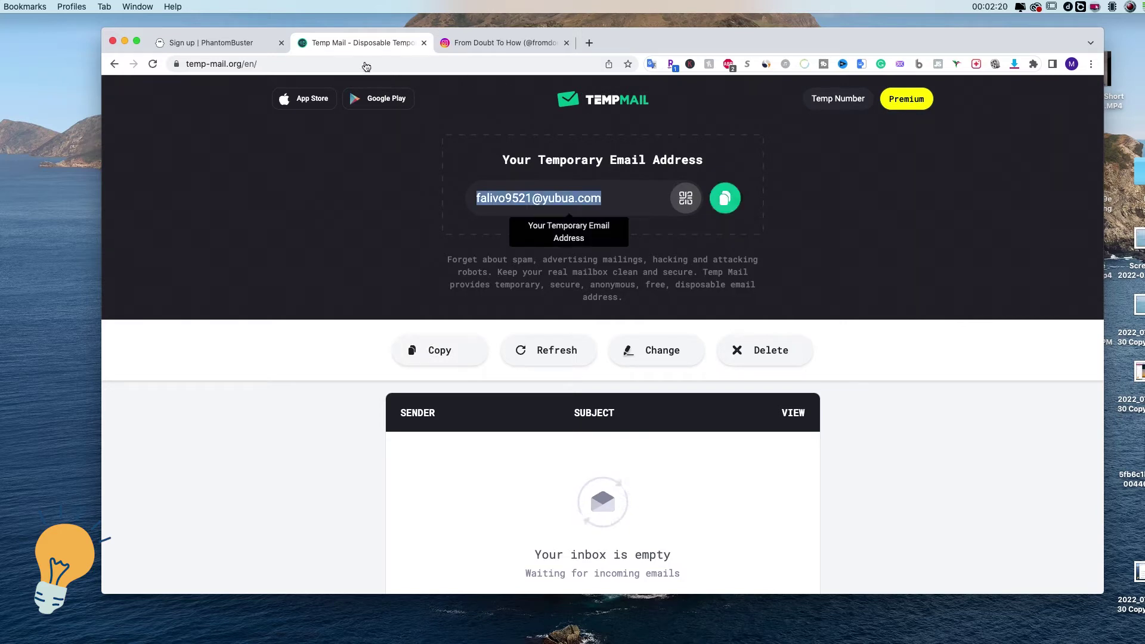
Back on the PhantomBuster sign-up form, paste the temporary email address, enter an account password and start the 14-day free trial
click(186, 48)
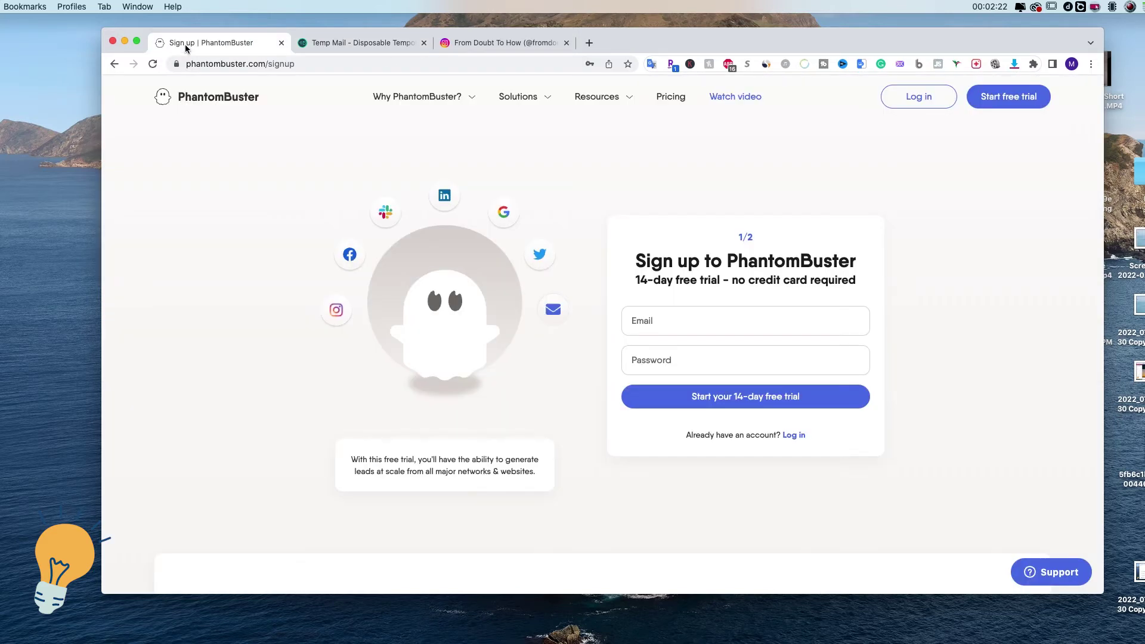
click(705, 317)
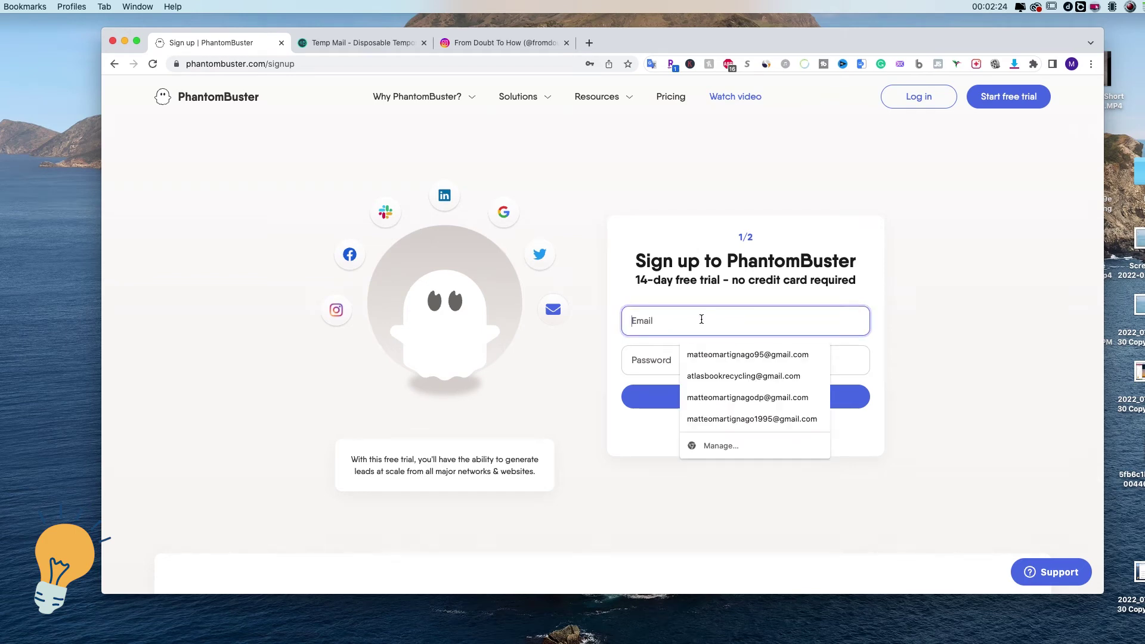
key(super+v)
click(693, 365)
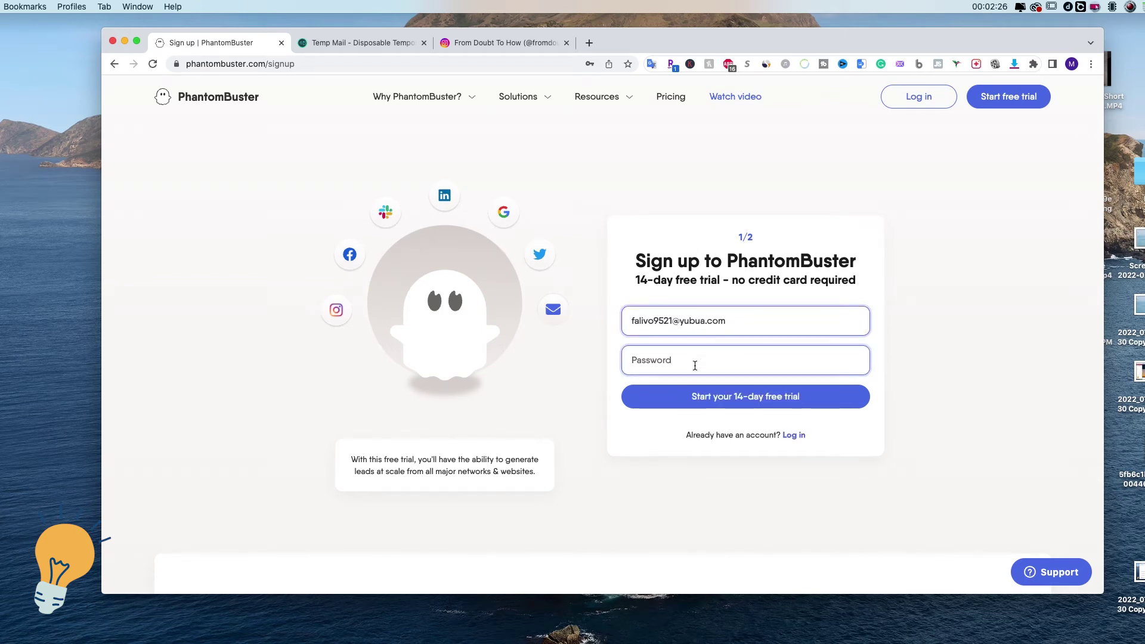
text(a)
key(super+v)
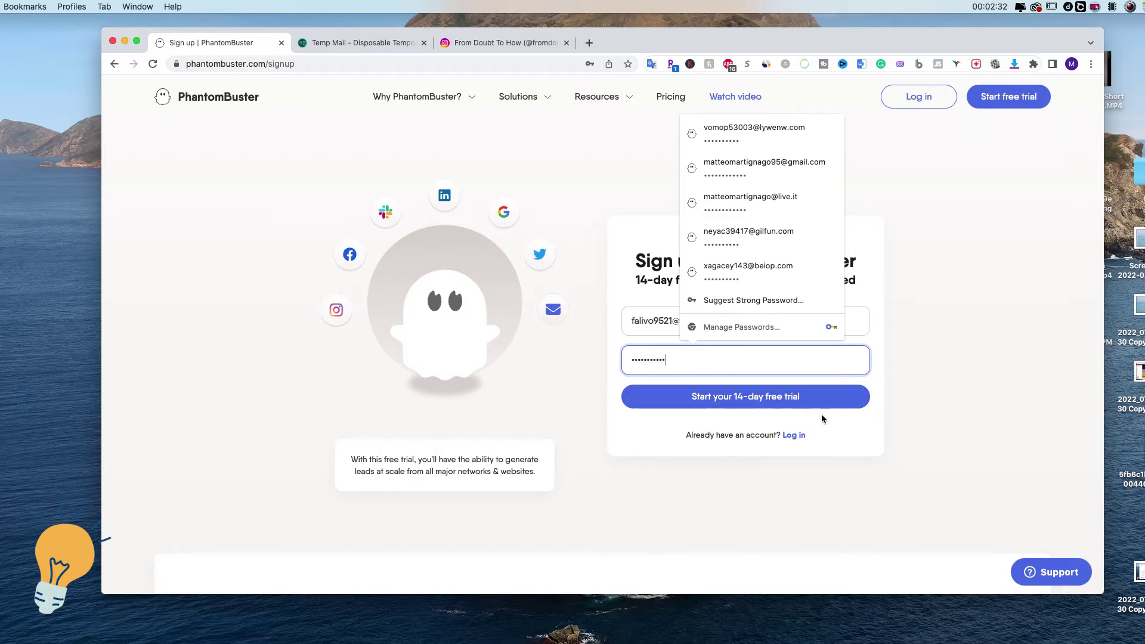
click(822, 418)
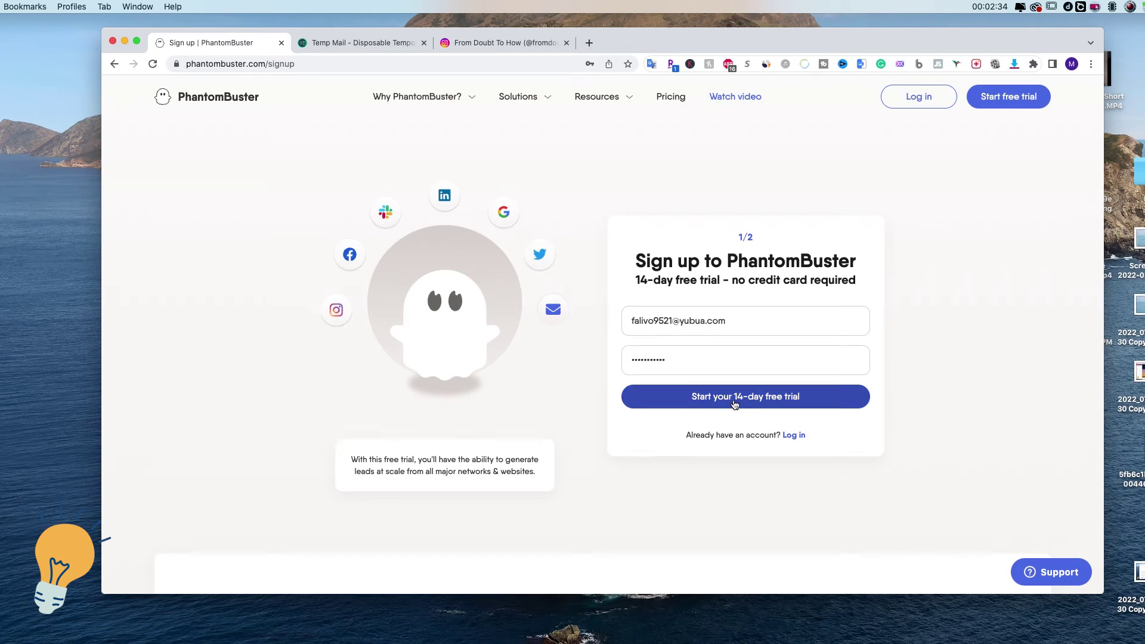
click(766, 404)
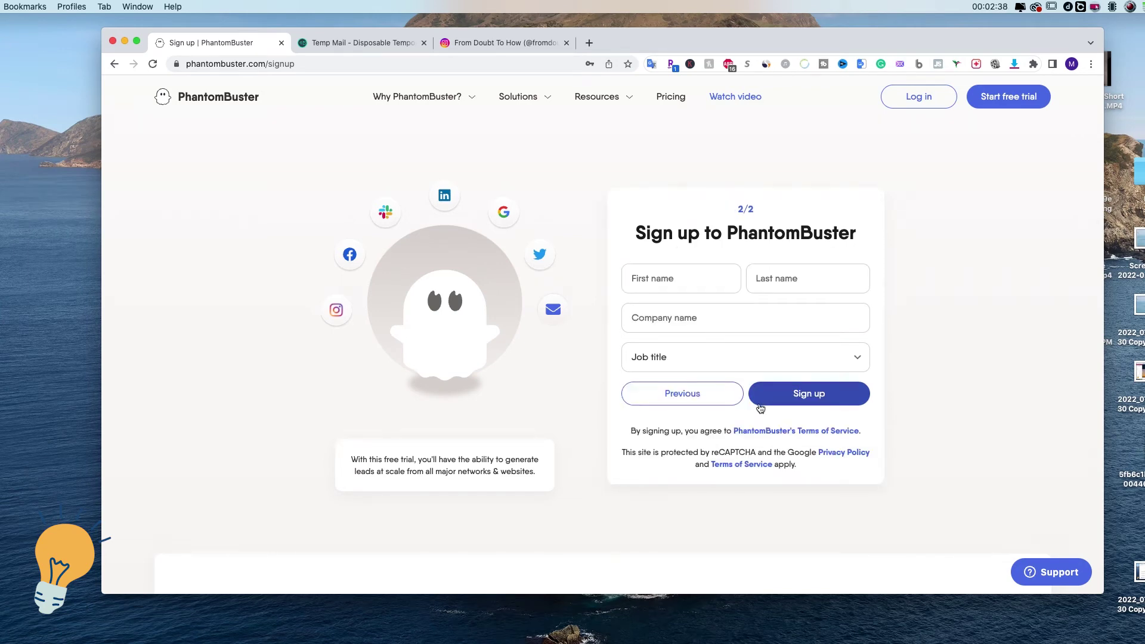
Enter the first and last name, leave the company name empty, choose a job title and submit the sign-up form
click(663, 284)
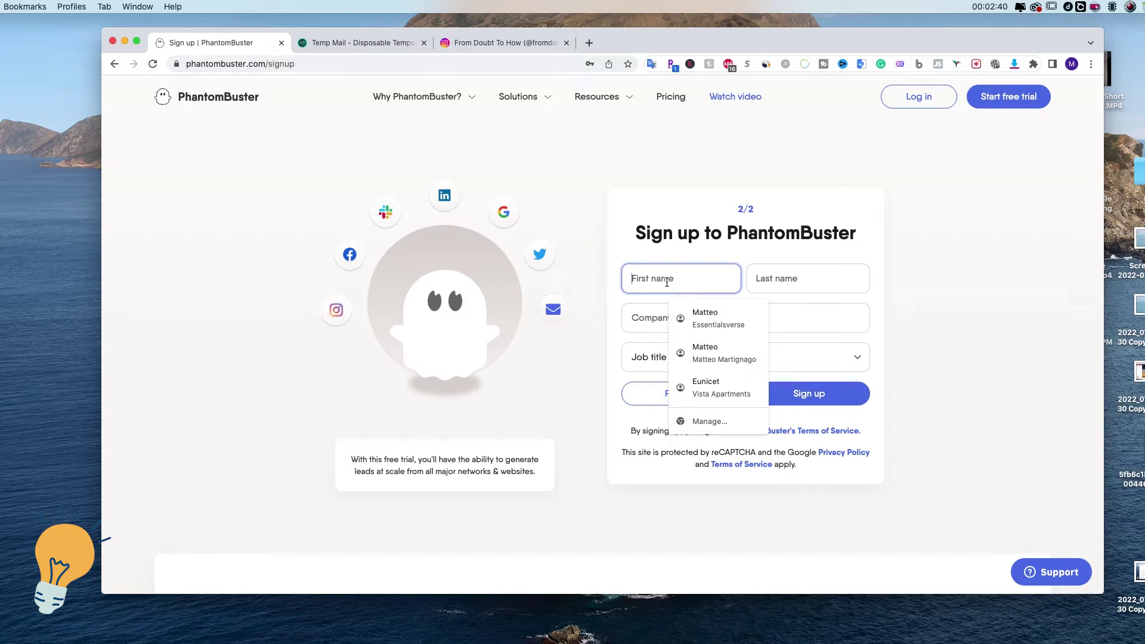
text(Matt)
click(773, 282)
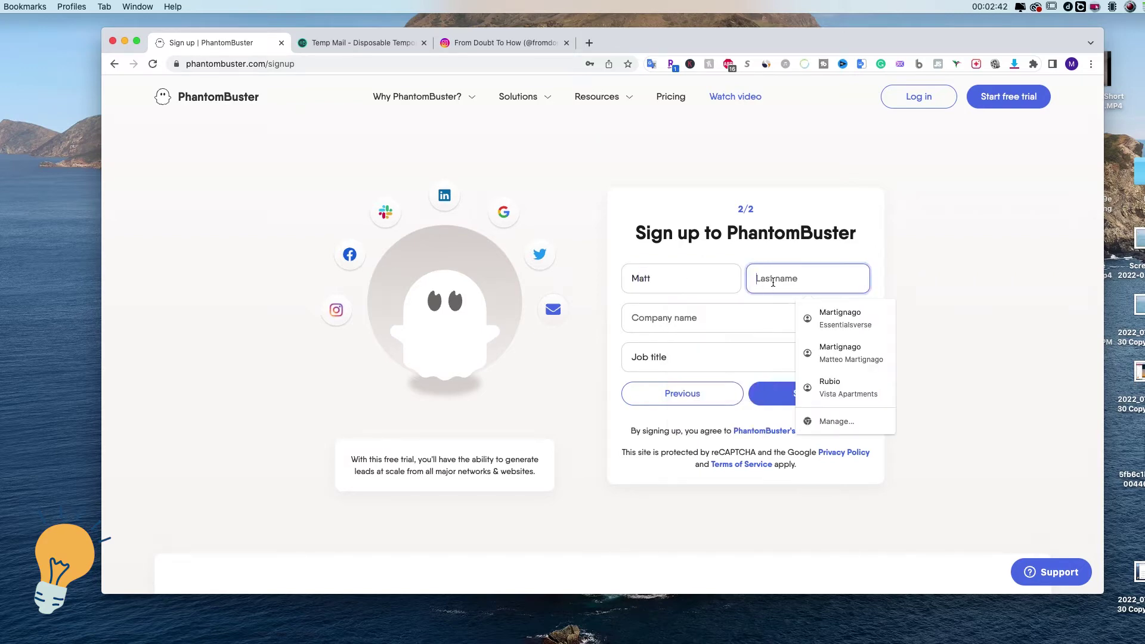
text(From )
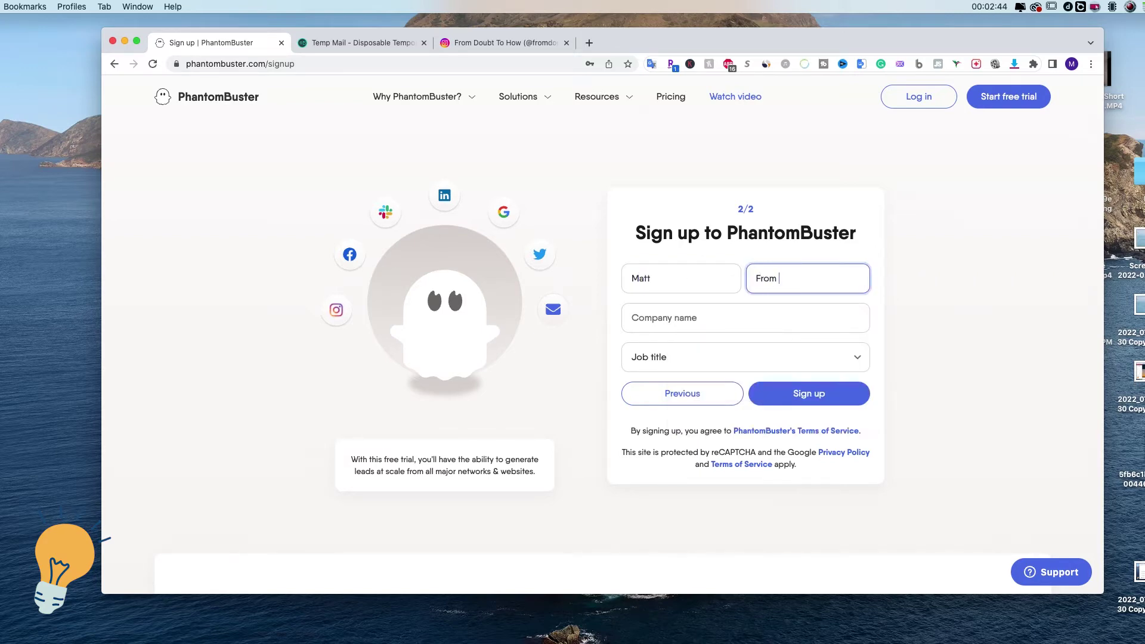
text(doubt to how)
click(673, 323)
click(684, 358)
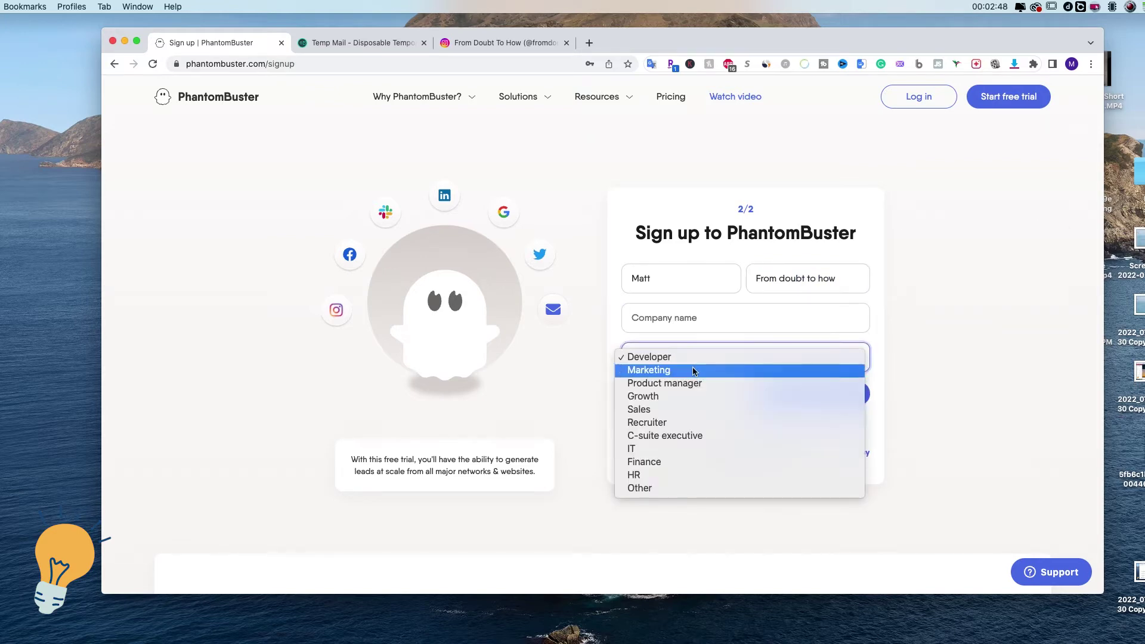
click(702, 389)
click(810, 395)
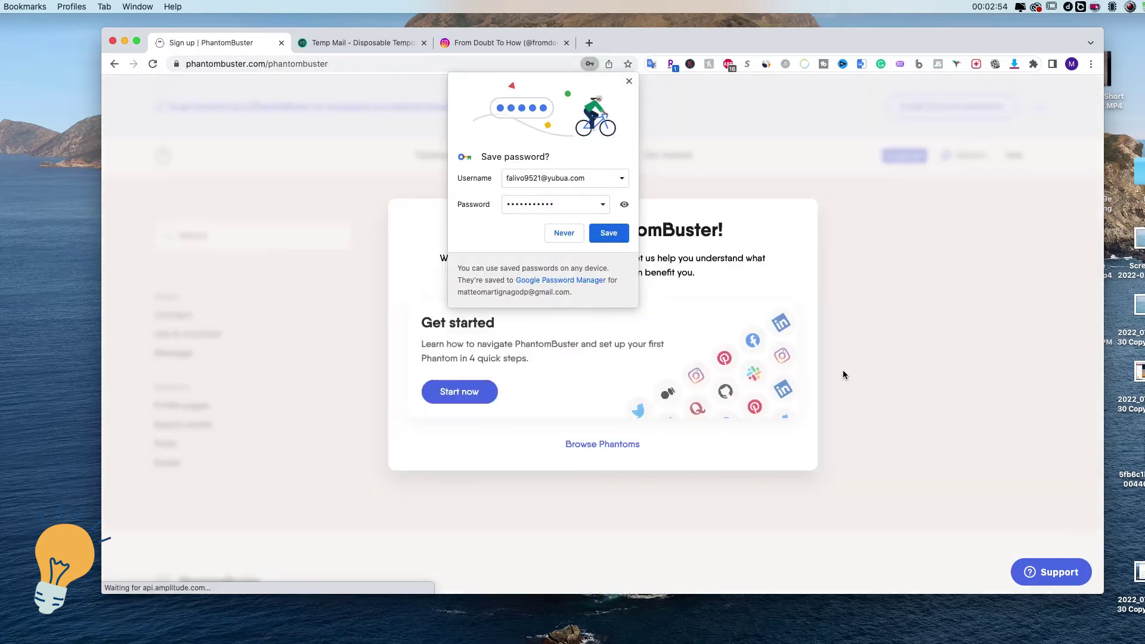
Save the new login in the browser, then open and close the Get started guide to reach the Phantom store
click(609, 233)
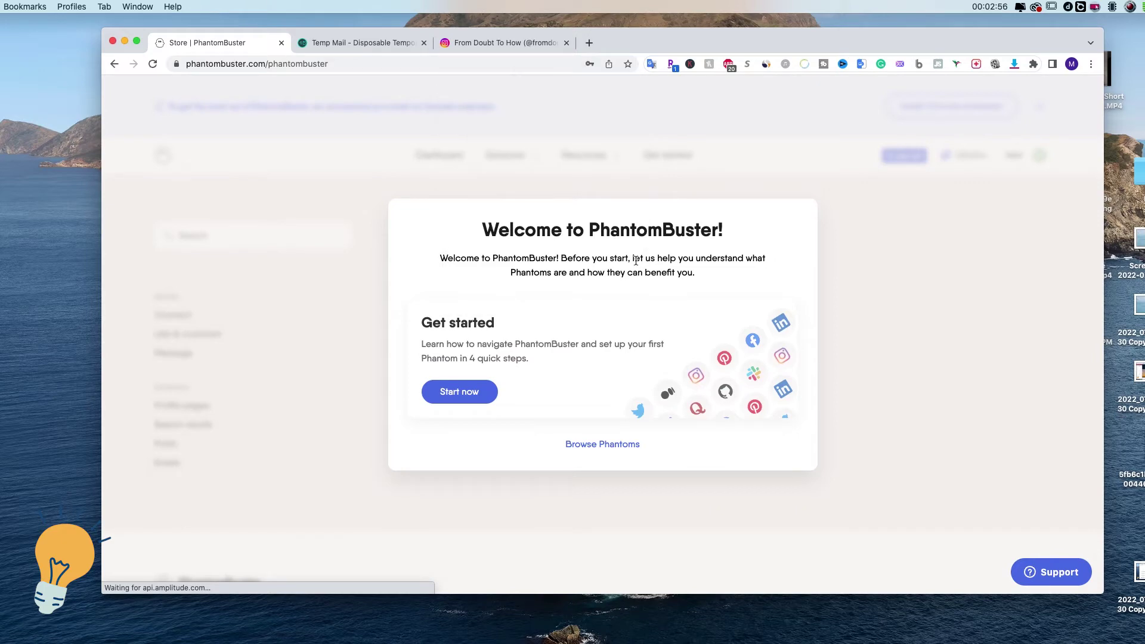
click(485, 396)
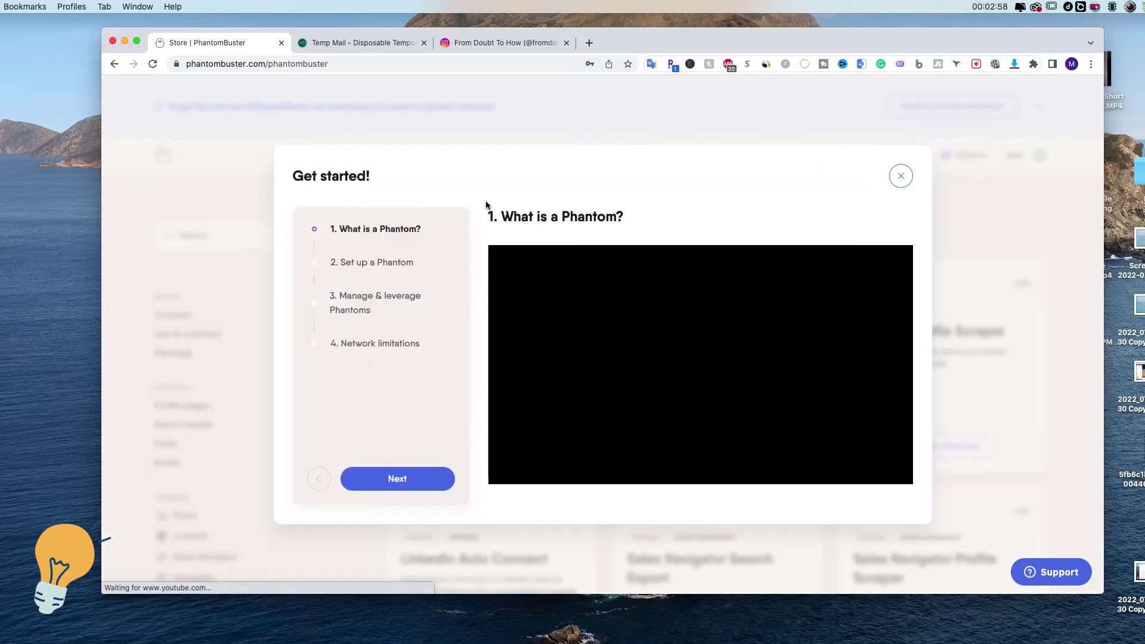
click(901, 176)
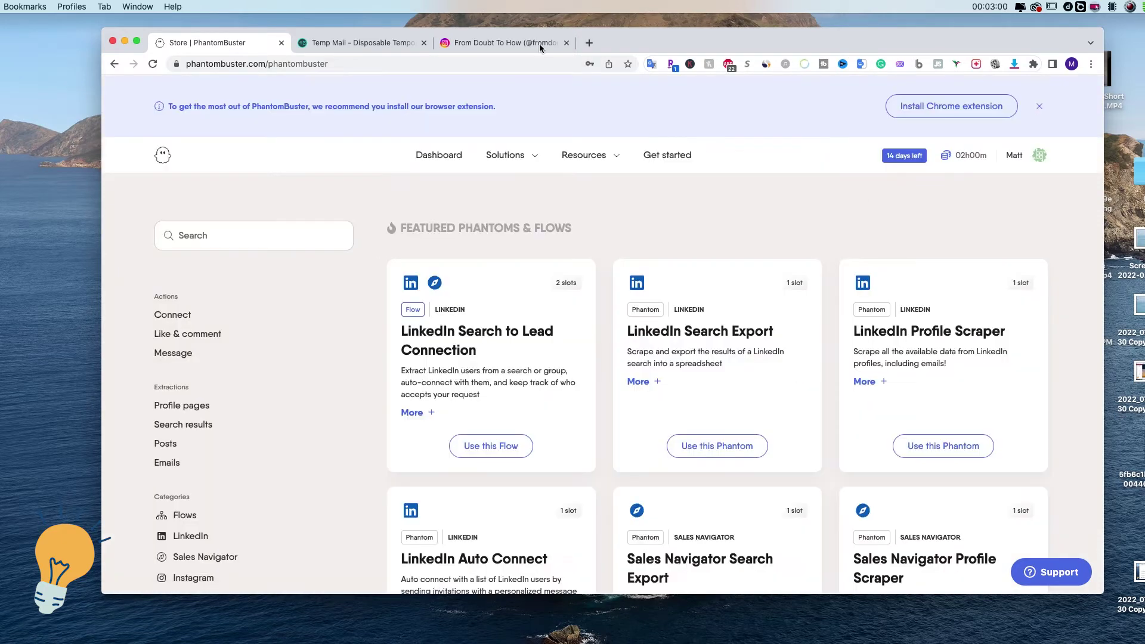
Open the PhantomBuster activation message in the Temp Mail inbox and verify the new email address
click(346, 43)
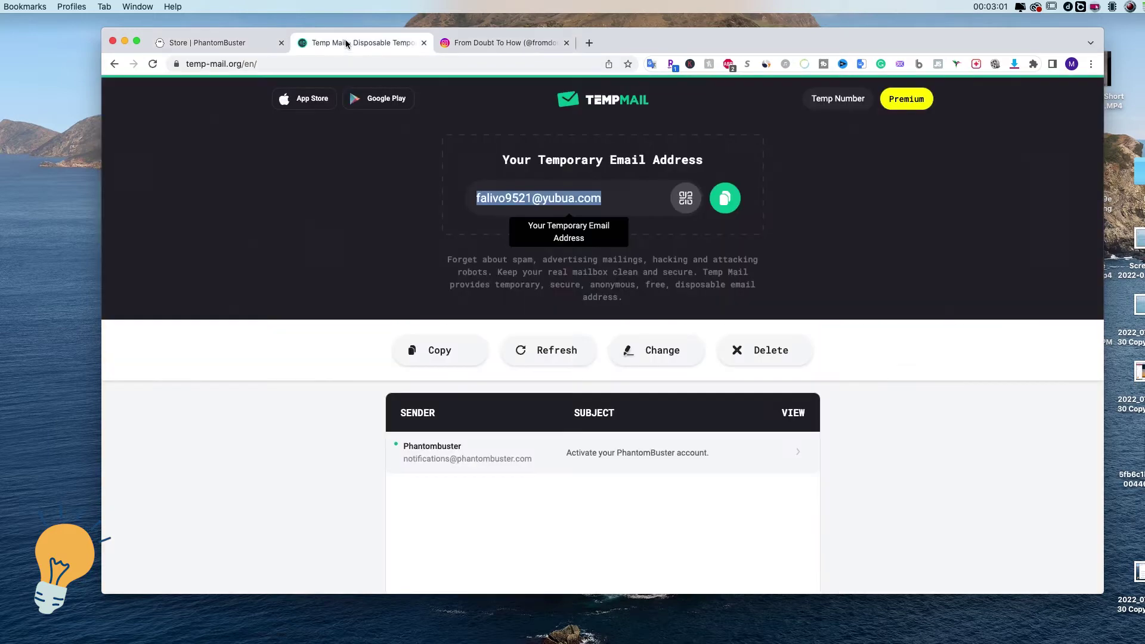
click(623, 455)
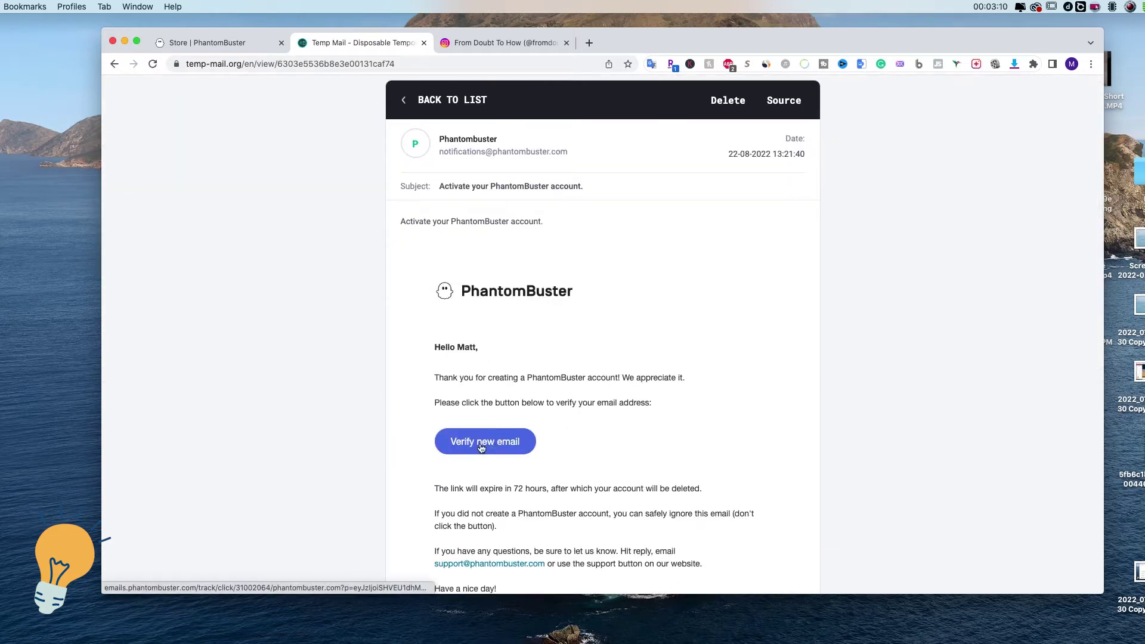
click(481, 445)
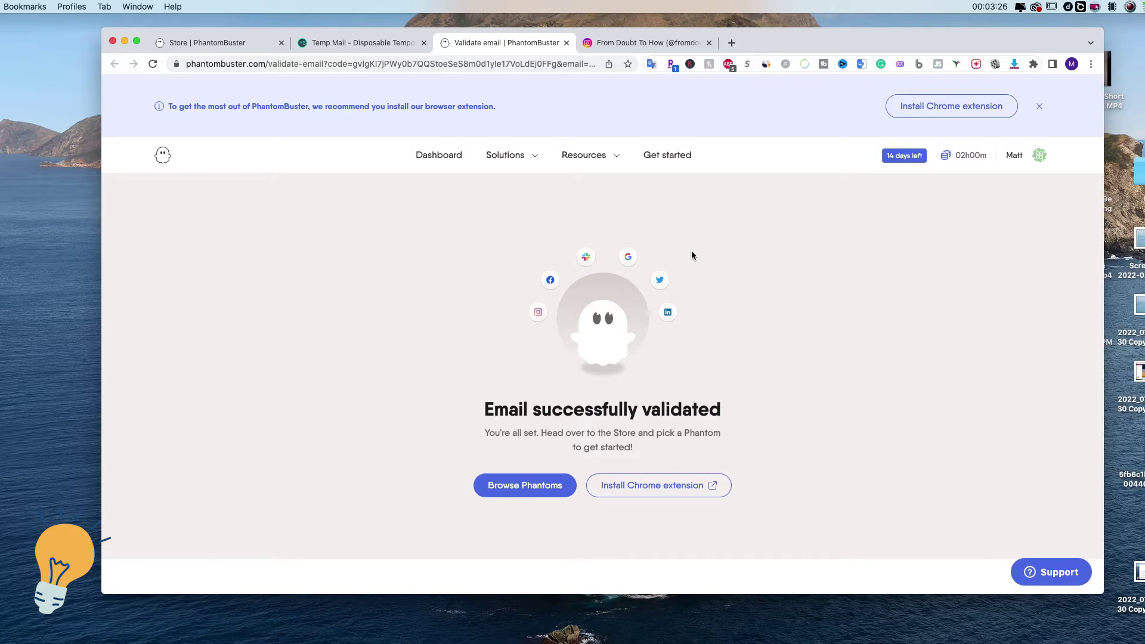
Close the Temp Mail and PhantomBuster Store pages and dismiss the browser extension banner on the validation page
click(340, 45)
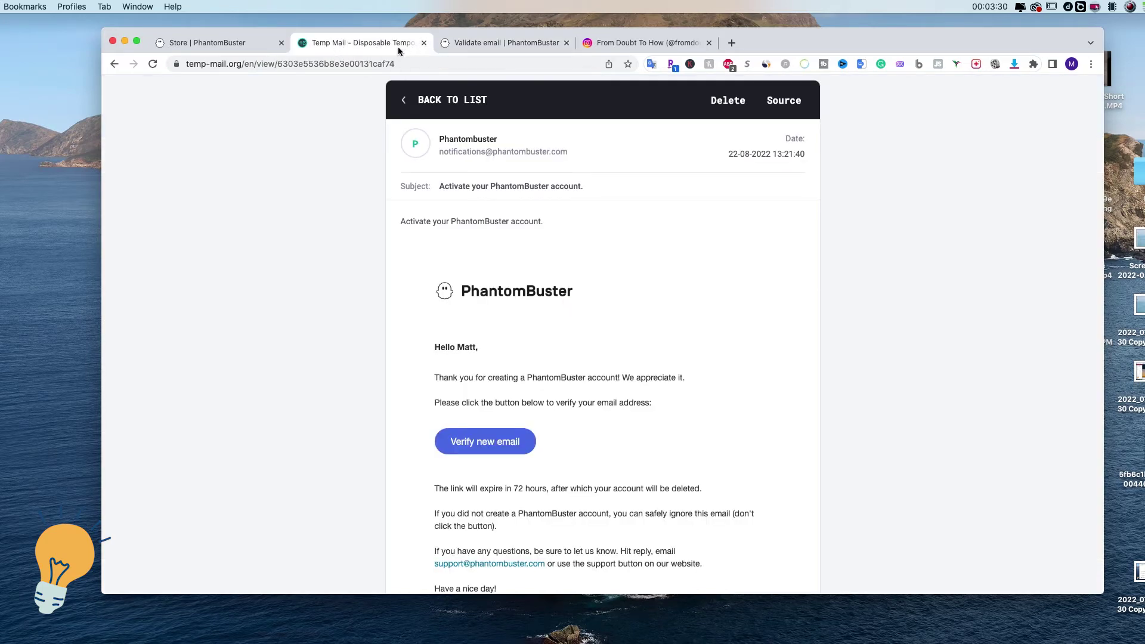
click(424, 43)
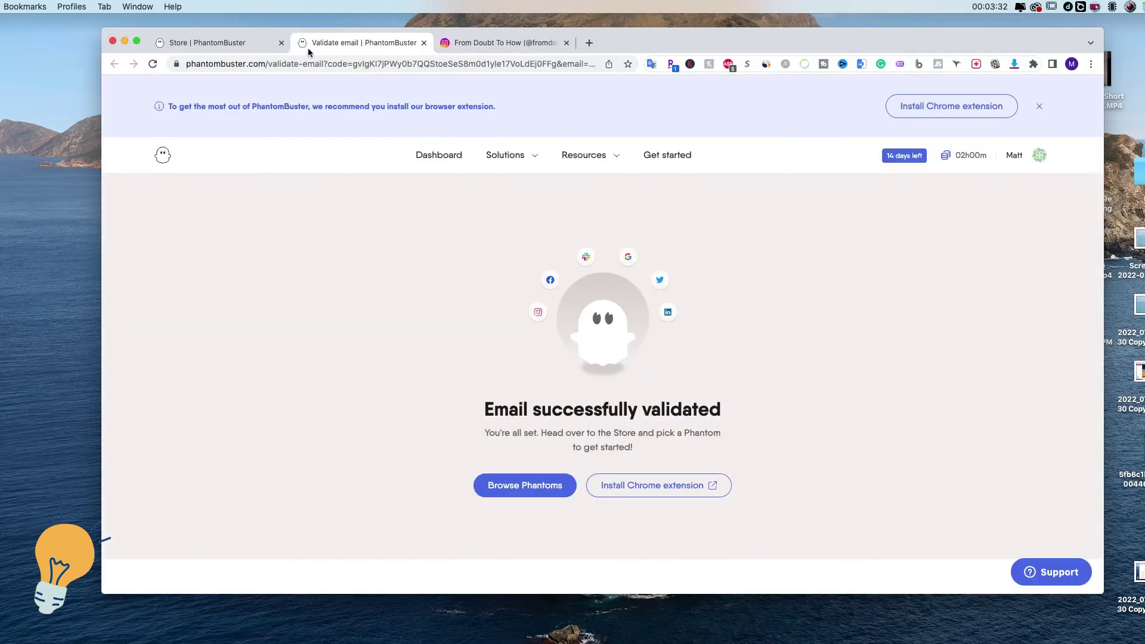
click(281, 43)
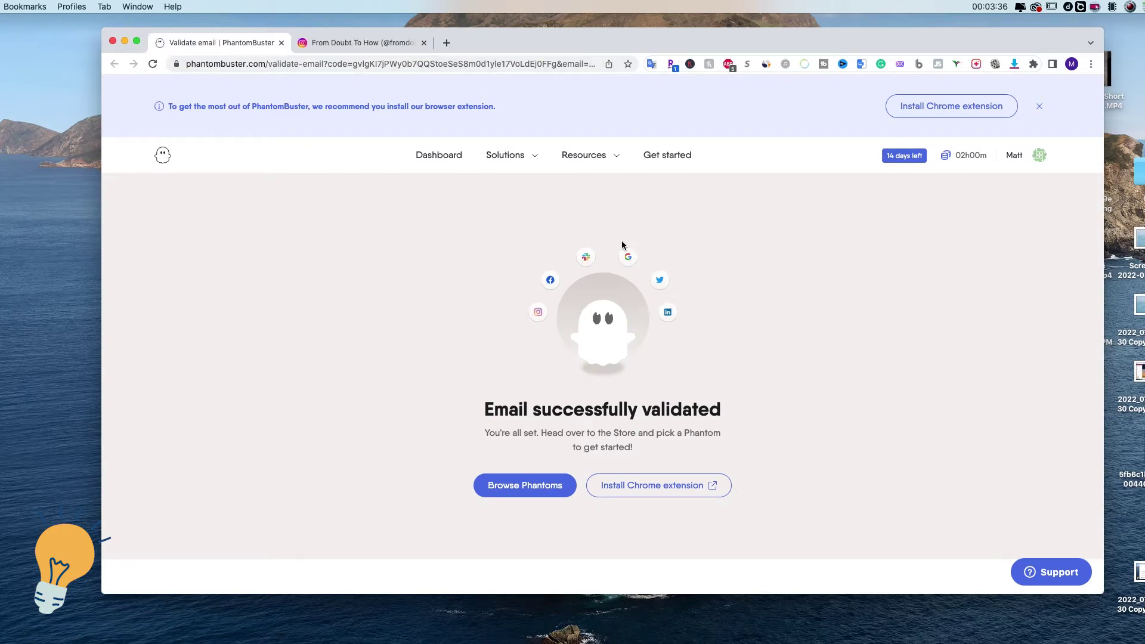
click(1040, 107)
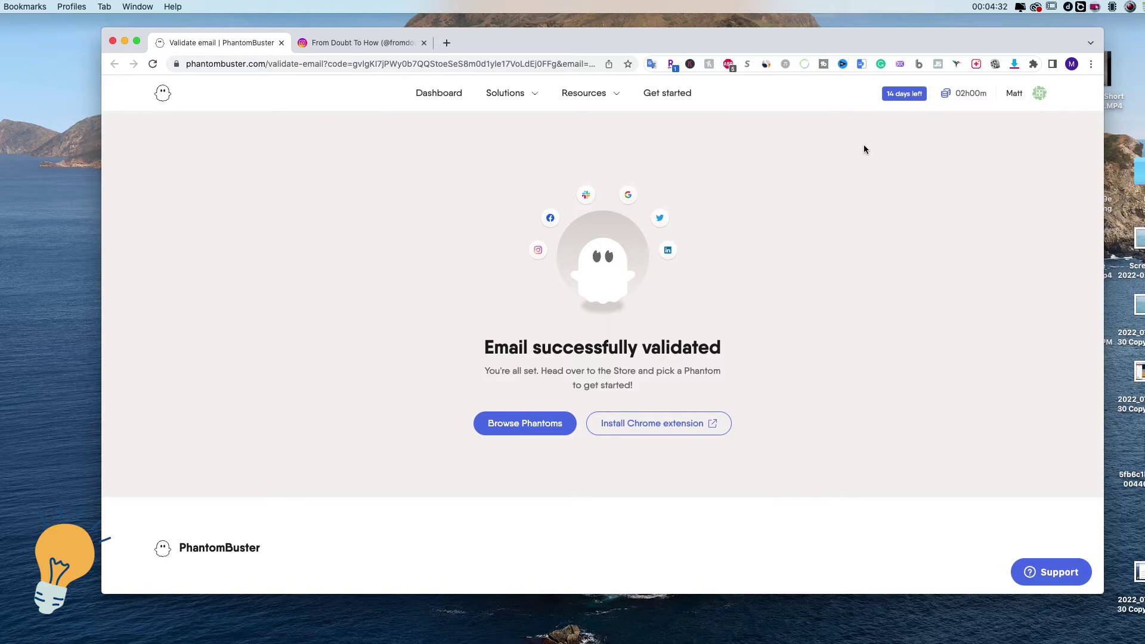
Install the PhantomBuster extension from the Chrome Web Store, starting from the email validation page
mouse_move(967, 99)
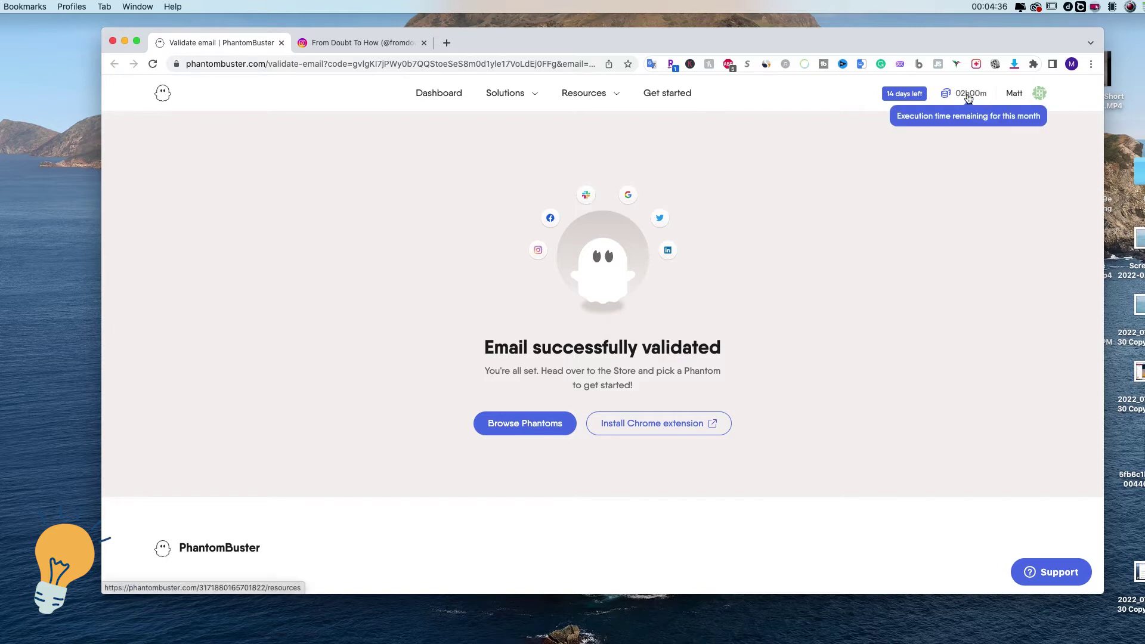
mouse_move(911, 99)
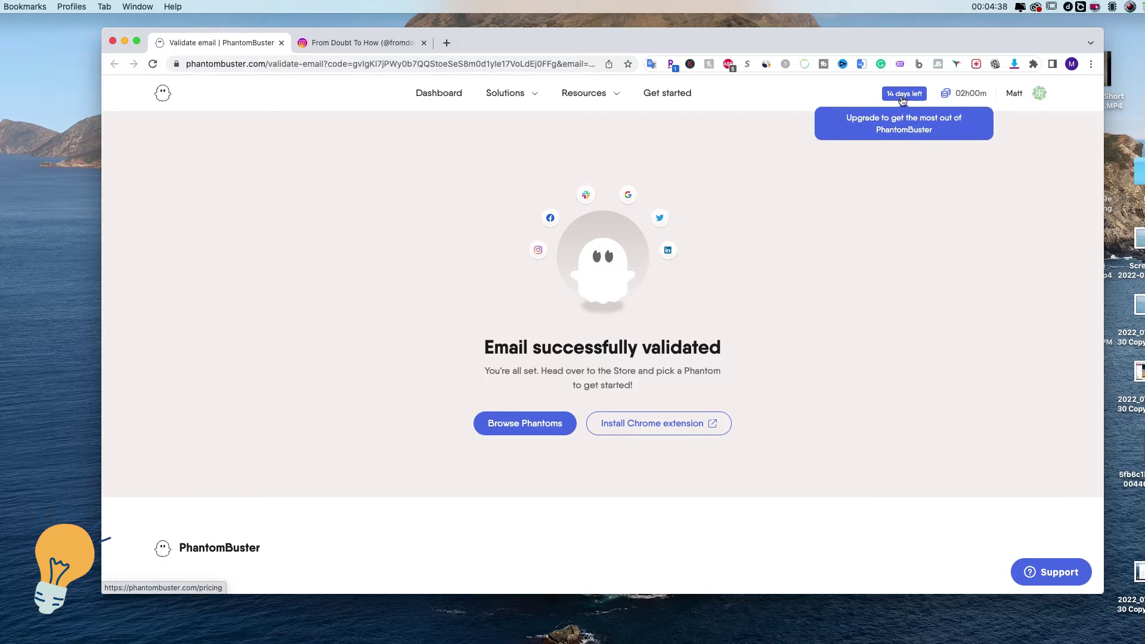
mouse_move(967, 100)
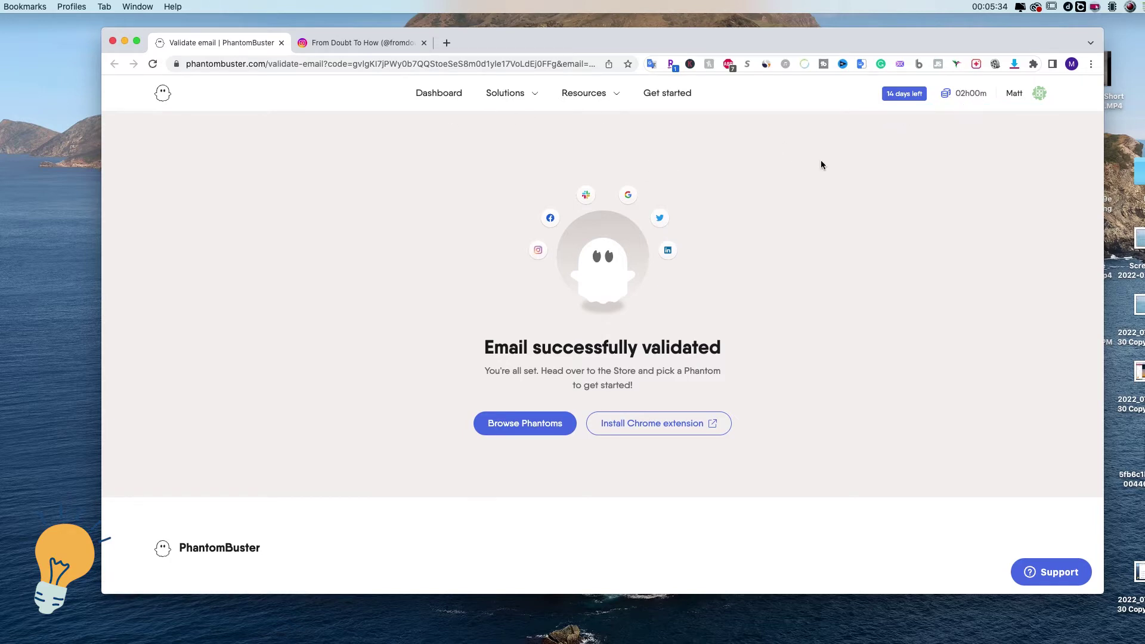
click(669, 427)
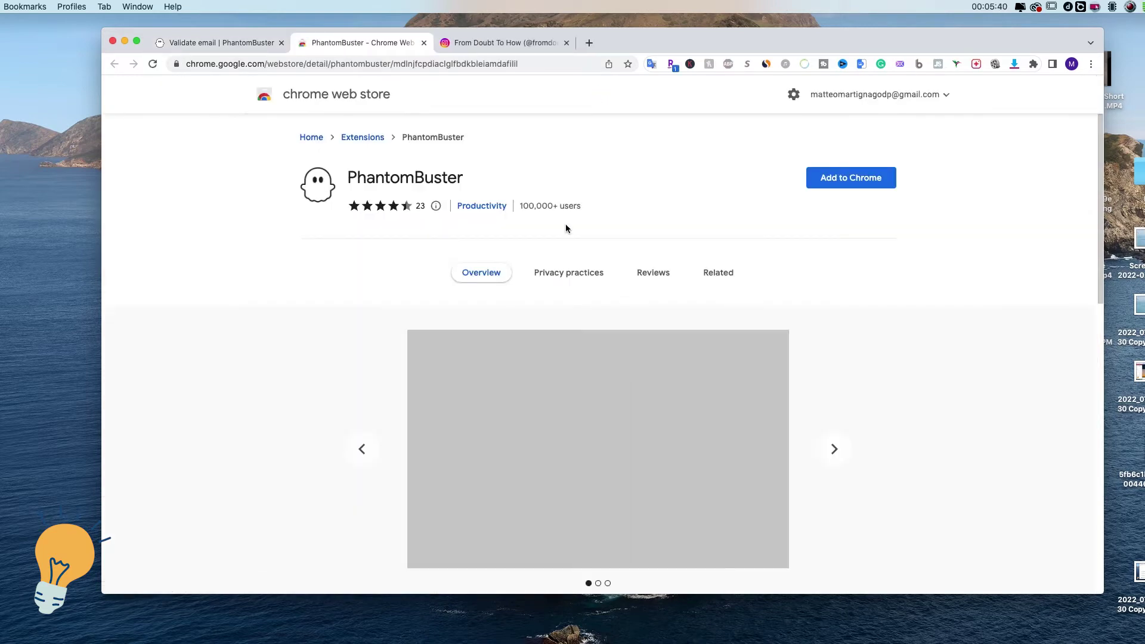
click(843, 182)
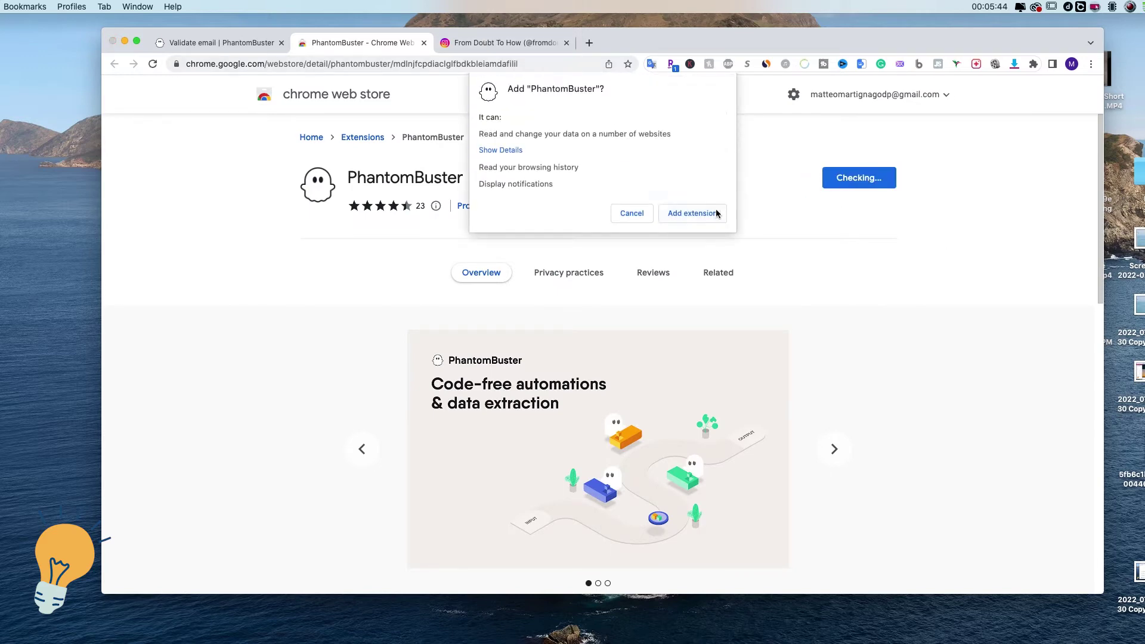
click(715, 213)
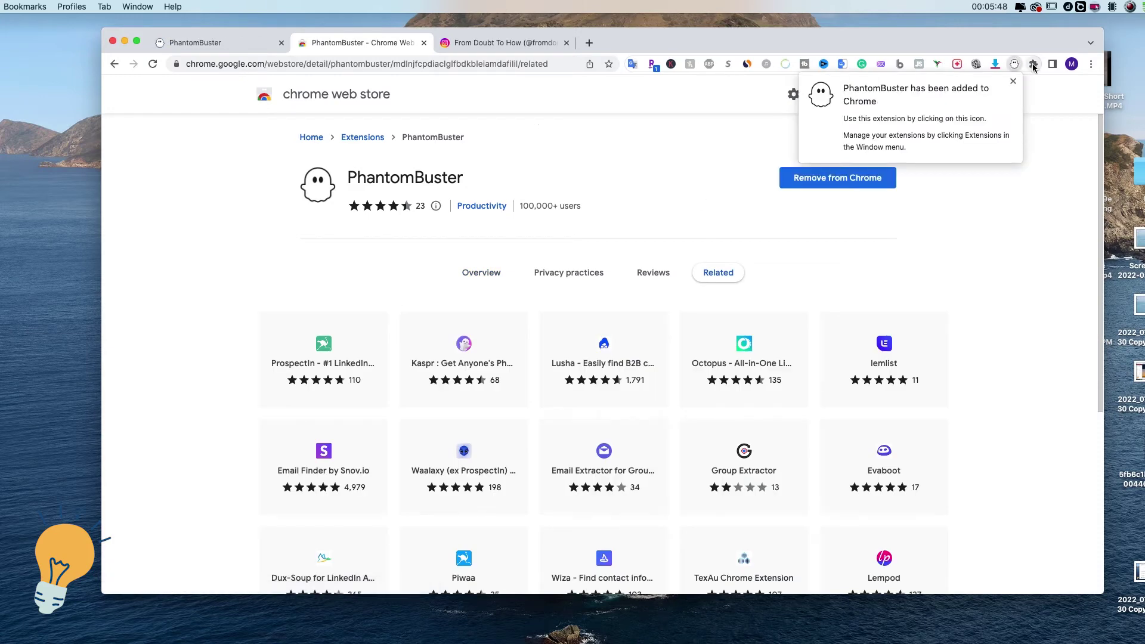
Pin the PhantomBuster extension in the browser so it stays directly accessible
click(1034, 65)
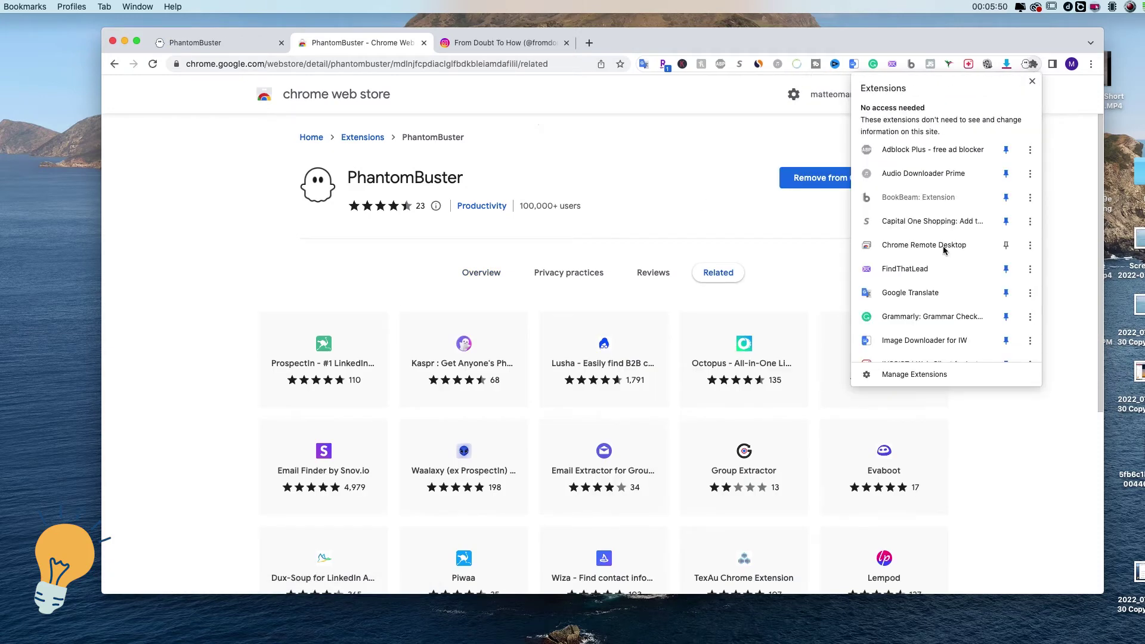
scroll(941, 253, down, 5)
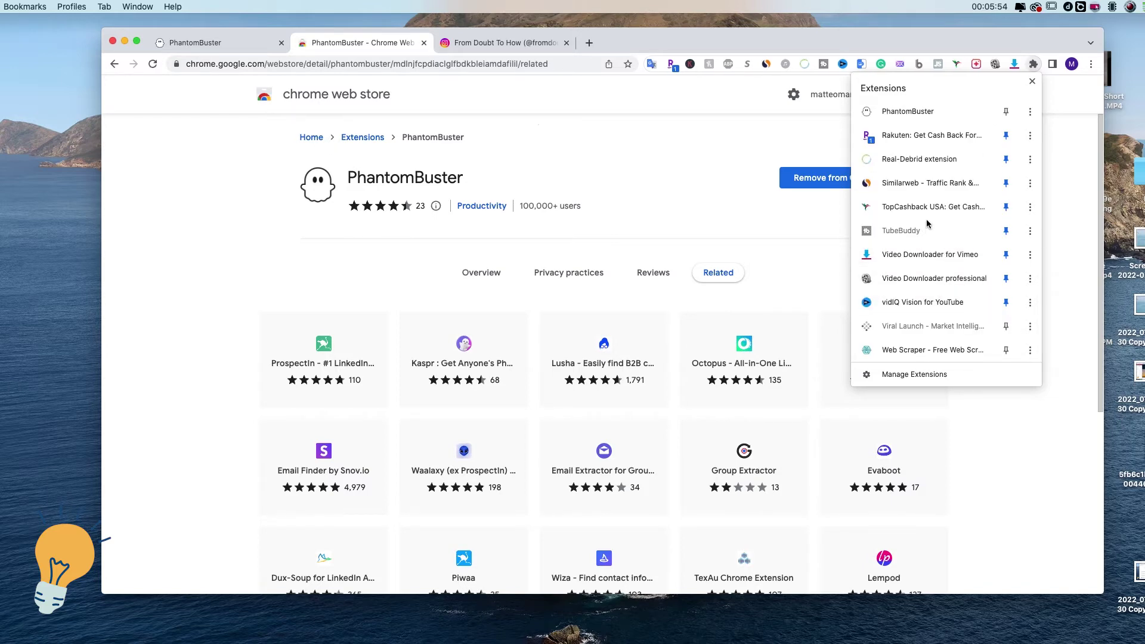
scroll(928, 223, up, 2)
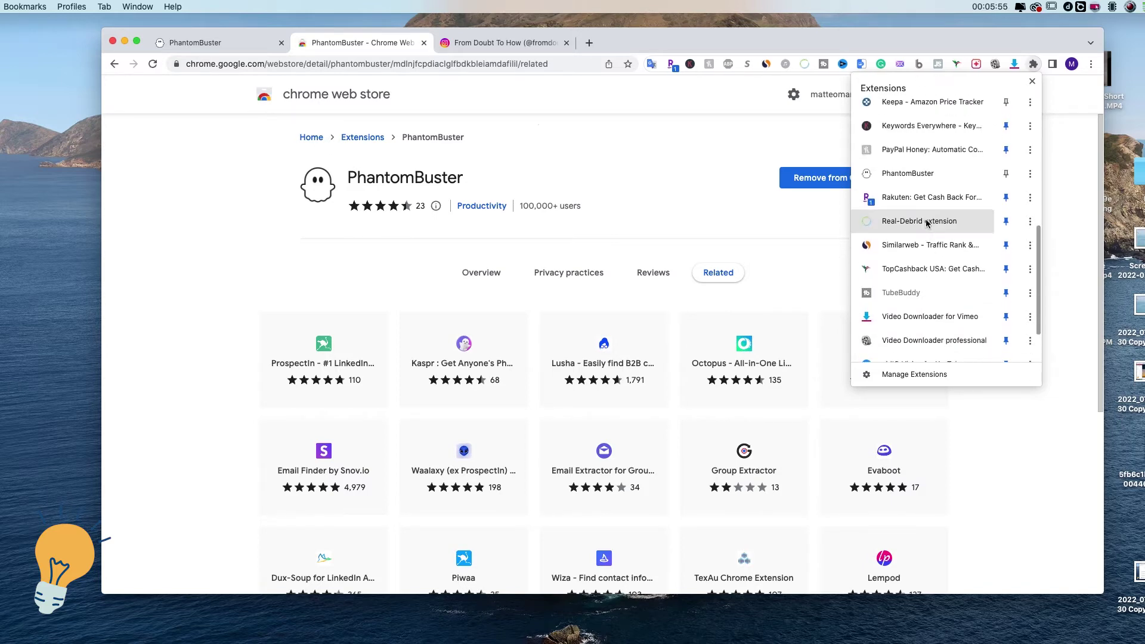
click(1006, 175)
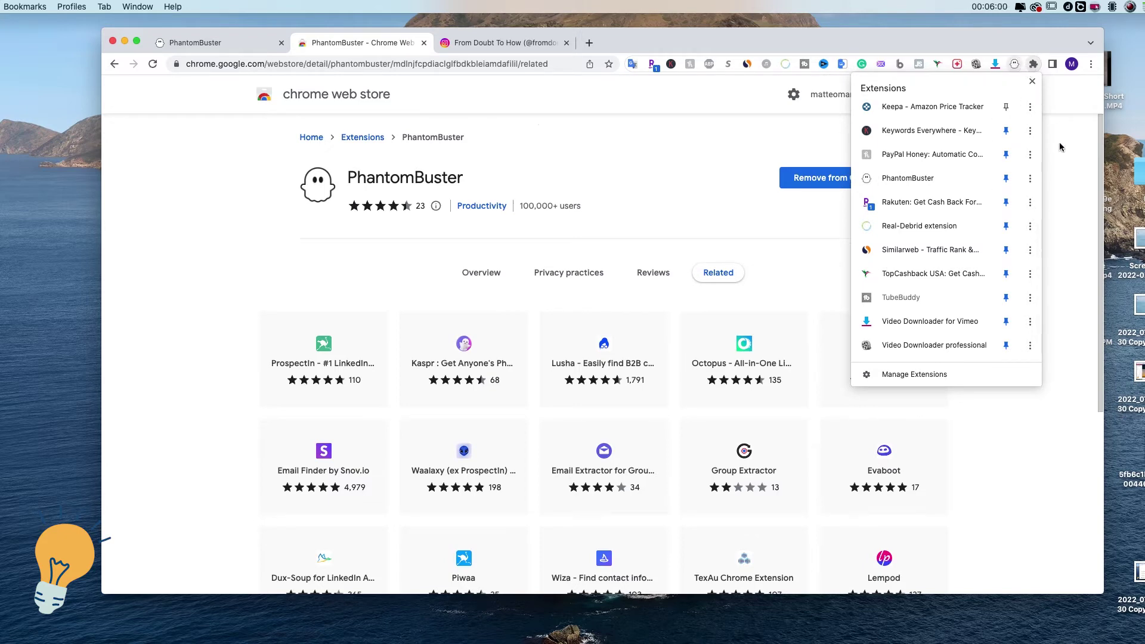
click(1061, 149)
Open and close the PhantomBuster dashboard through the extension, then close the Chrome Web Store page and return to the email validation page
click(1014, 63)
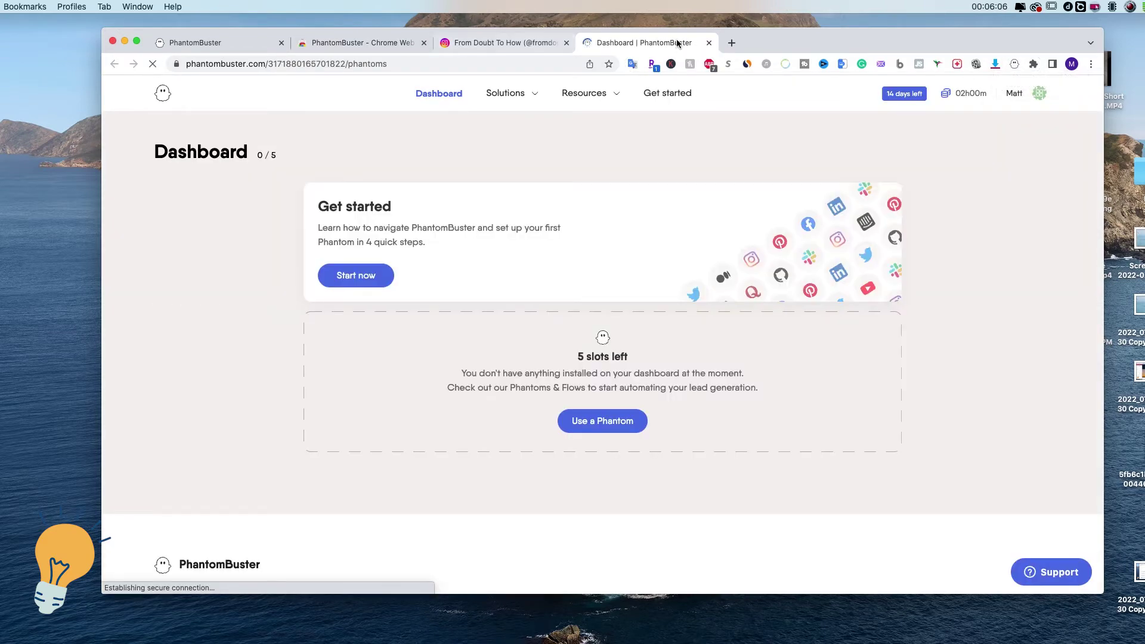
click(709, 43)
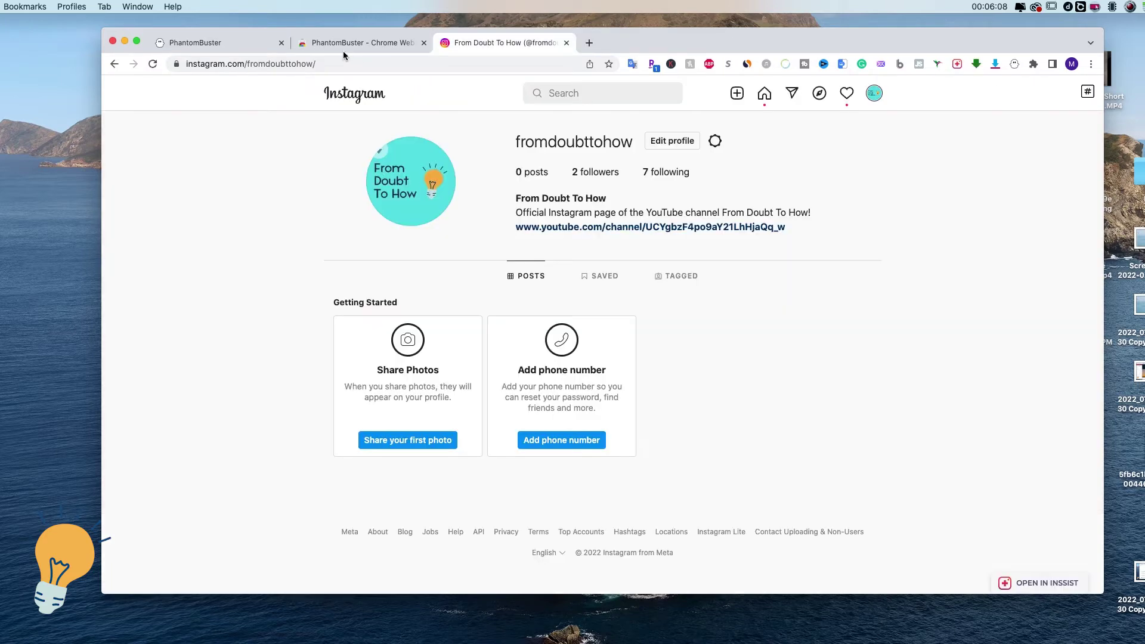
click(349, 43)
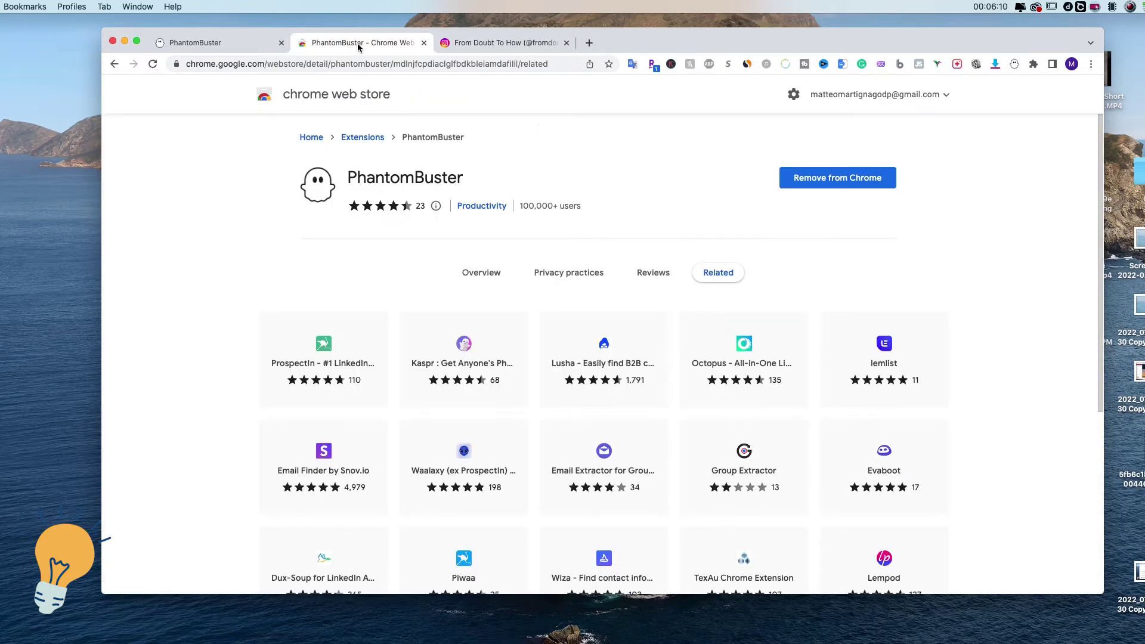
click(424, 43)
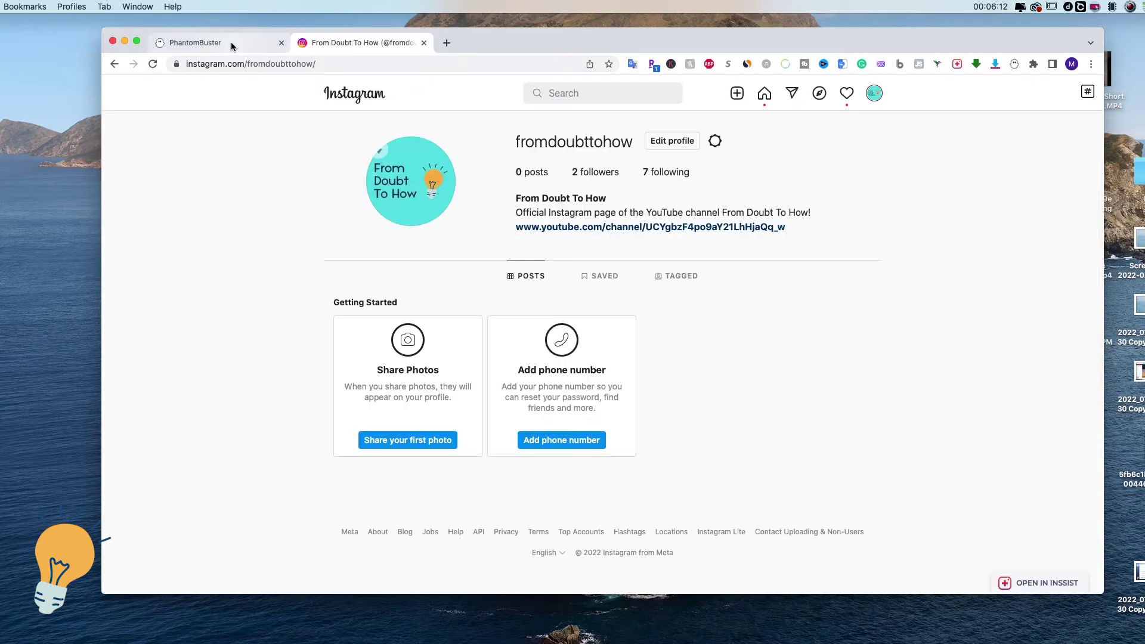
click(232, 43)
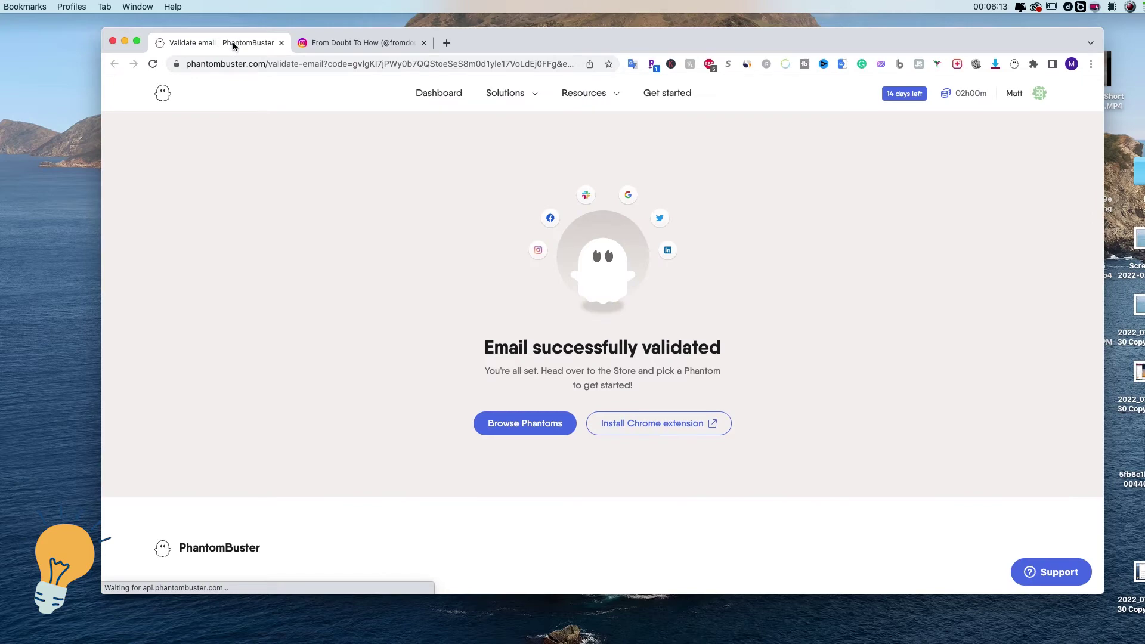
Open PhantomBuster's Instagram solutions and look over the featured Phantoms
click(489, 100)
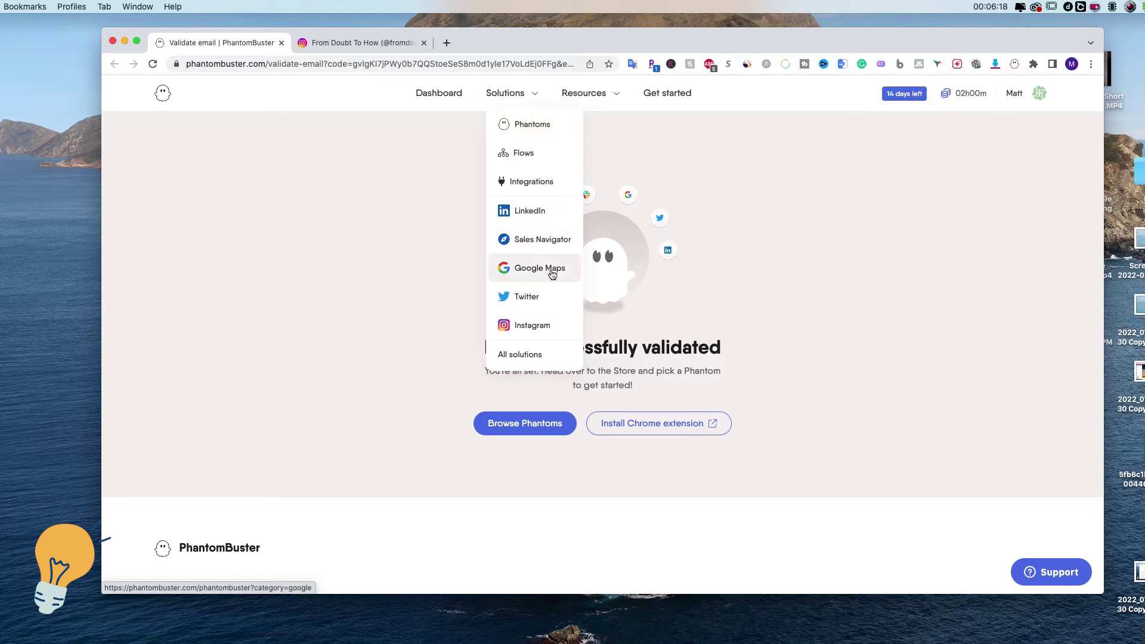
click(533, 332)
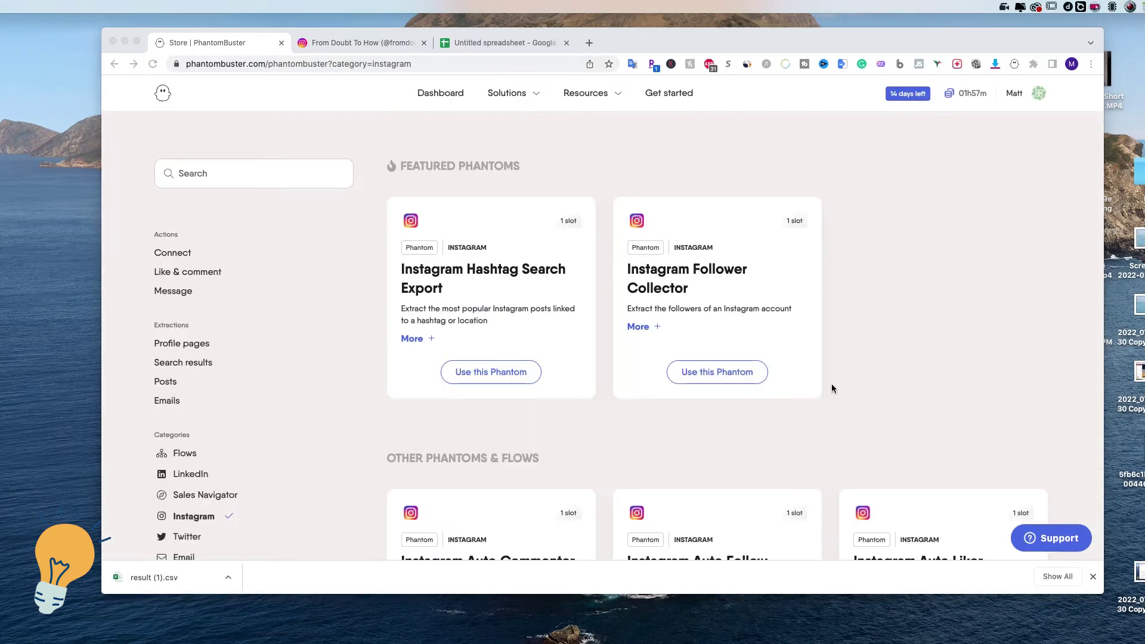
scroll(833, 388, down, 3)
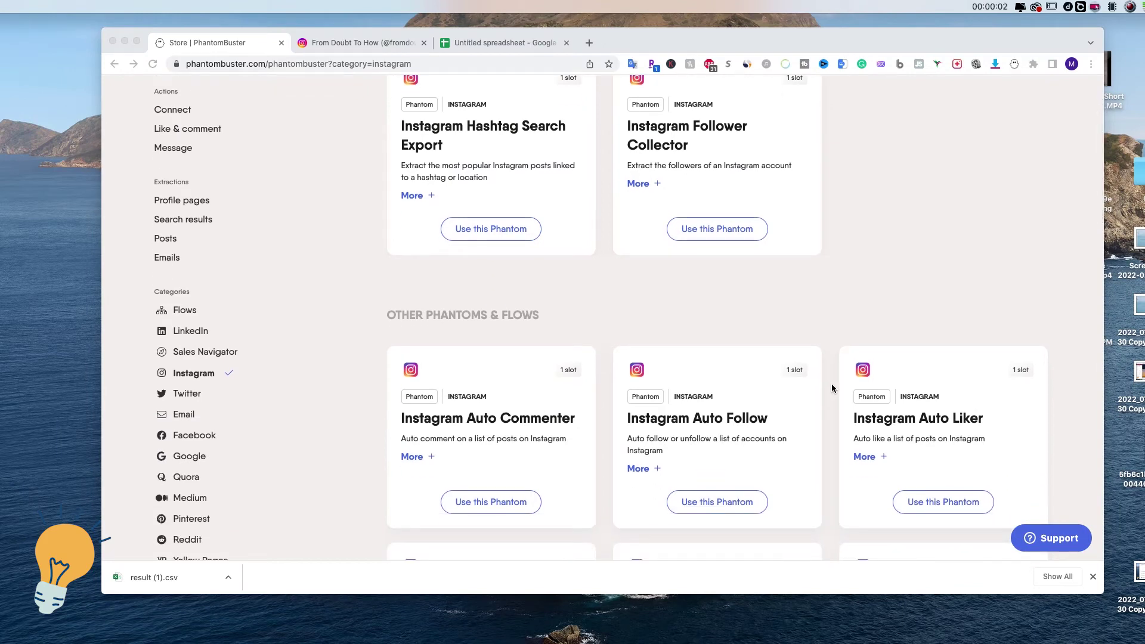
scroll(832, 388, up, 3)
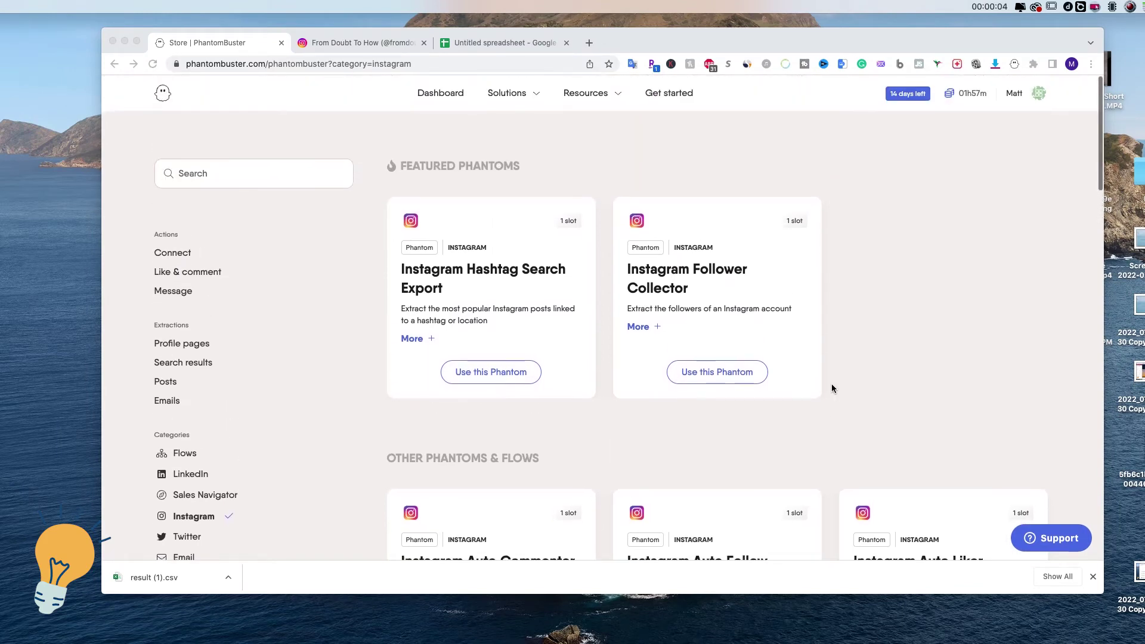
Find the Instagram Following Collector among the other Phantoms and start its setup
scroll(822, 444, down, 3)
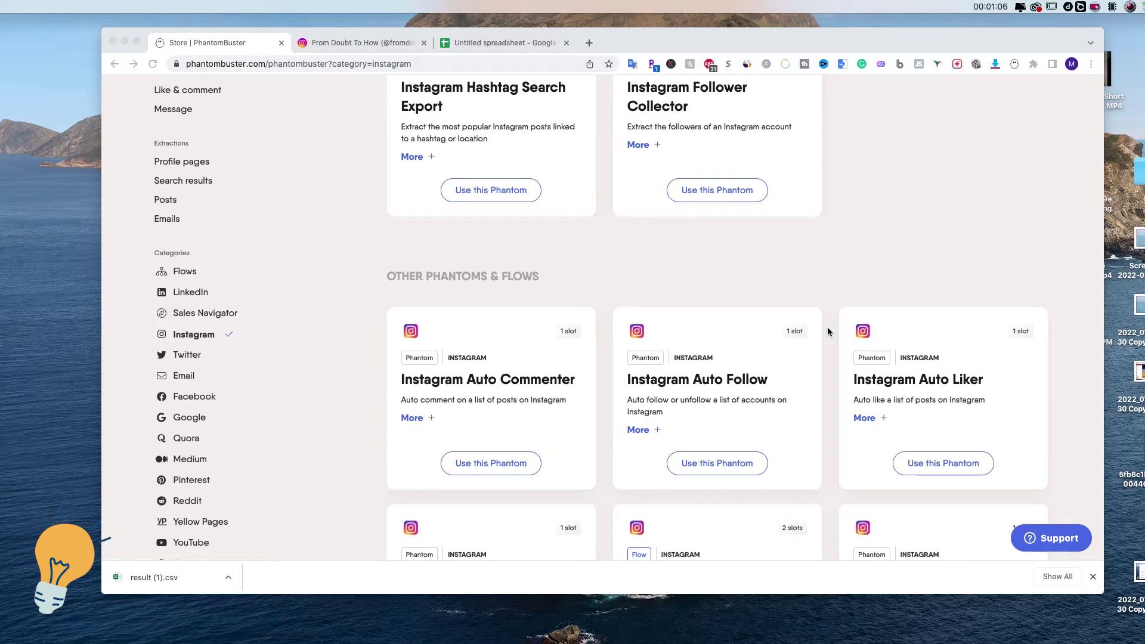
scroll(828, 330, down, 5)
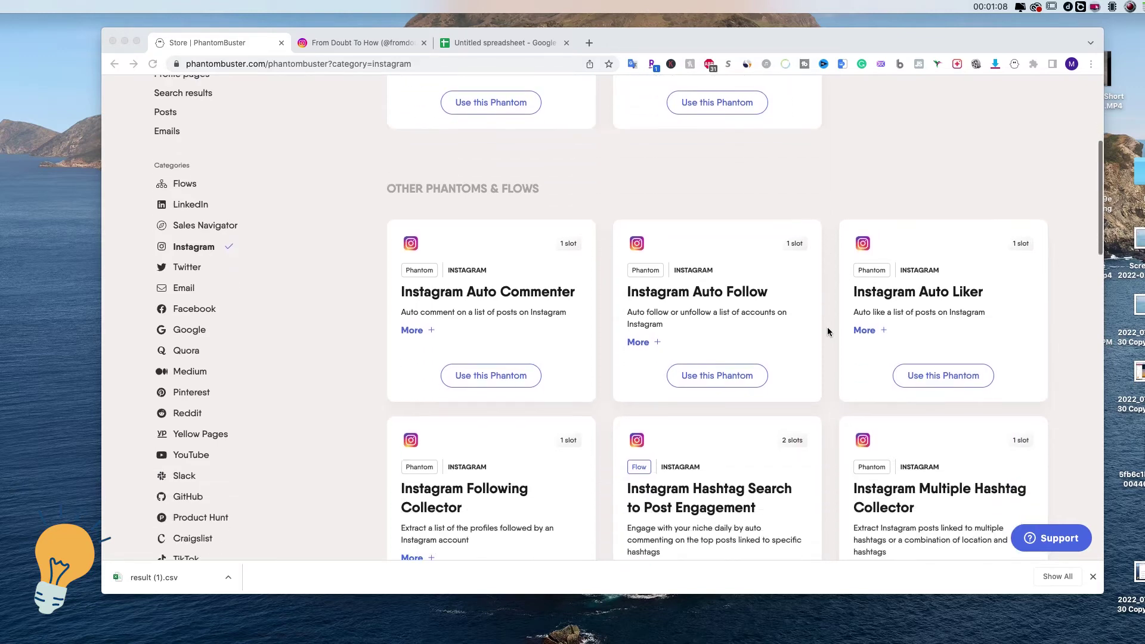
scroll(827, 329, down, 2)
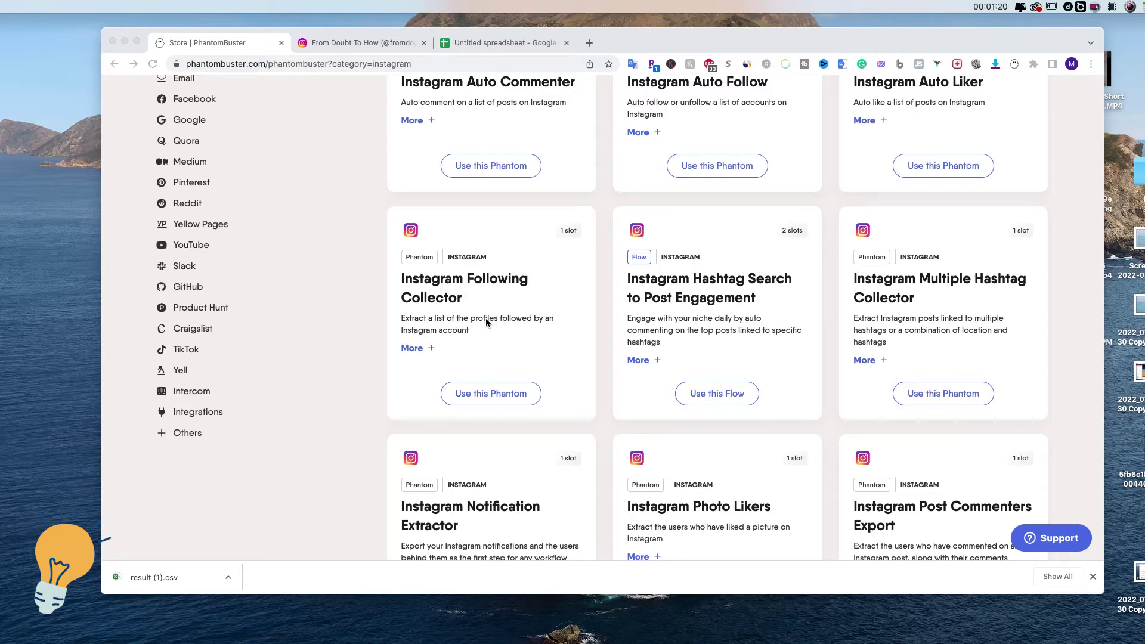
click(468, 279)
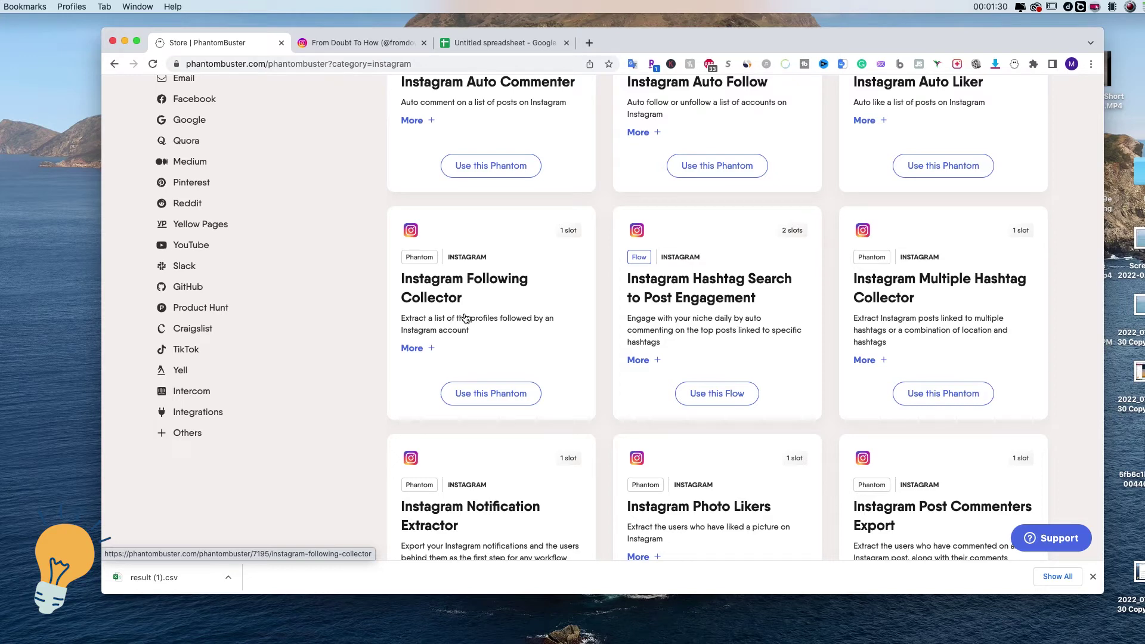
click(492, 399)
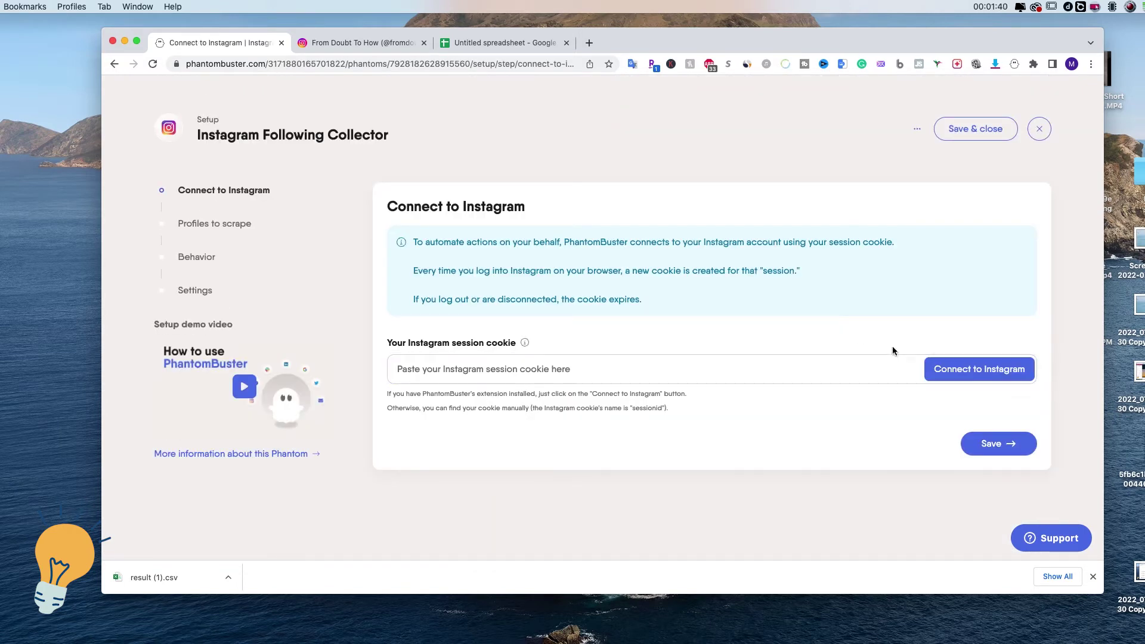
Connect the Phantom to Instagram to fill in the Instagram session cookie, and save the connection
click(976, 376)
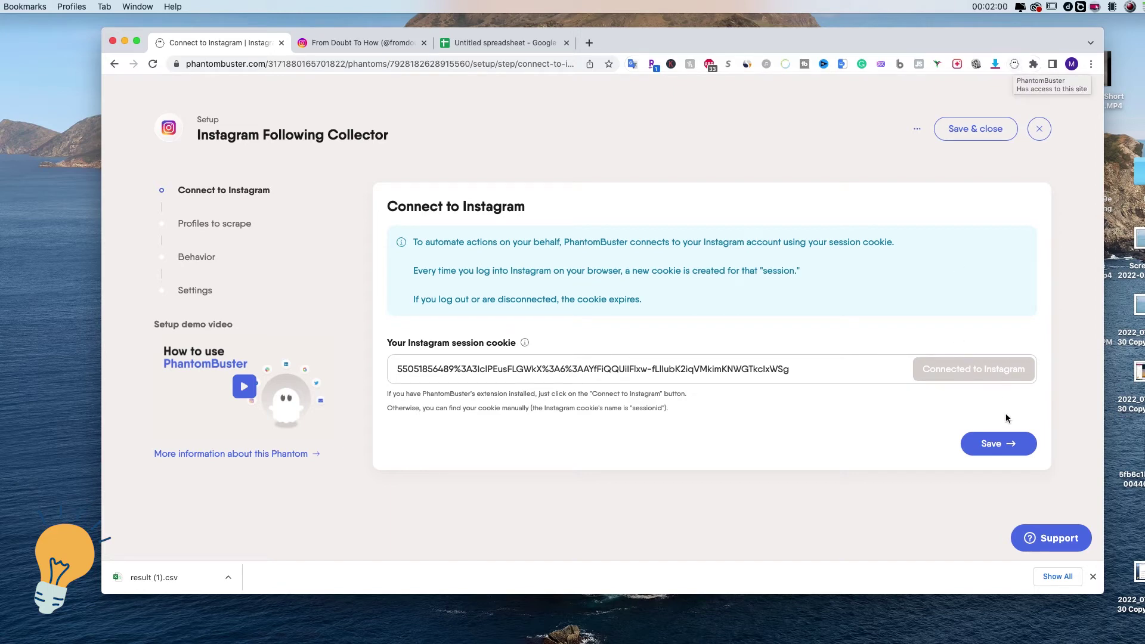
click(1011, 446)
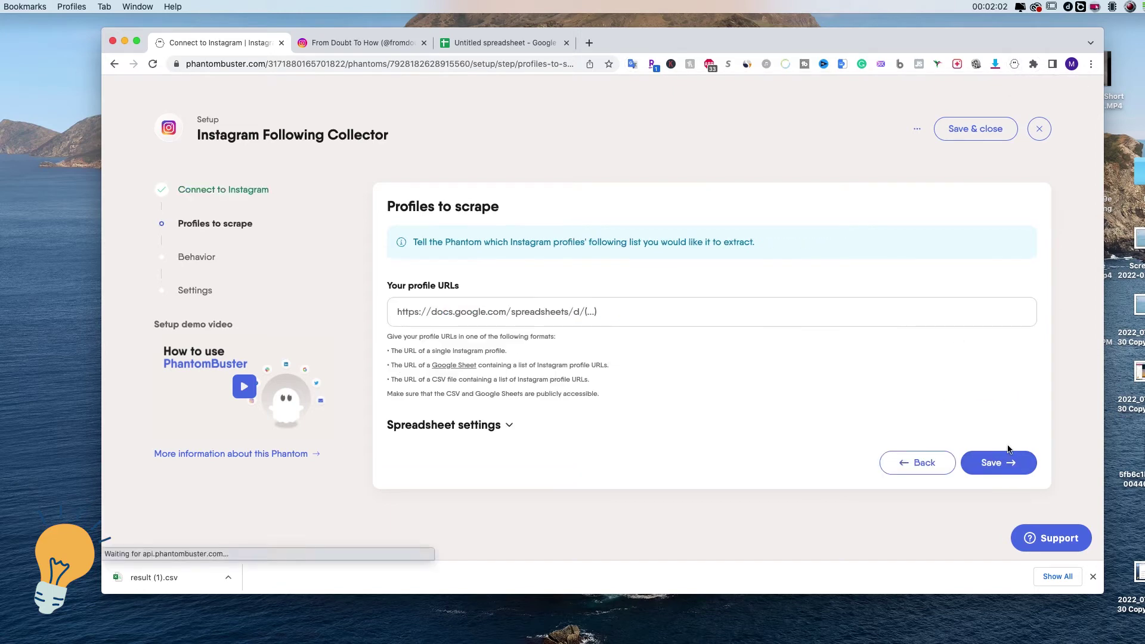
click(374, 41)
click(383, 66)
key(super+a)
key(super+c)
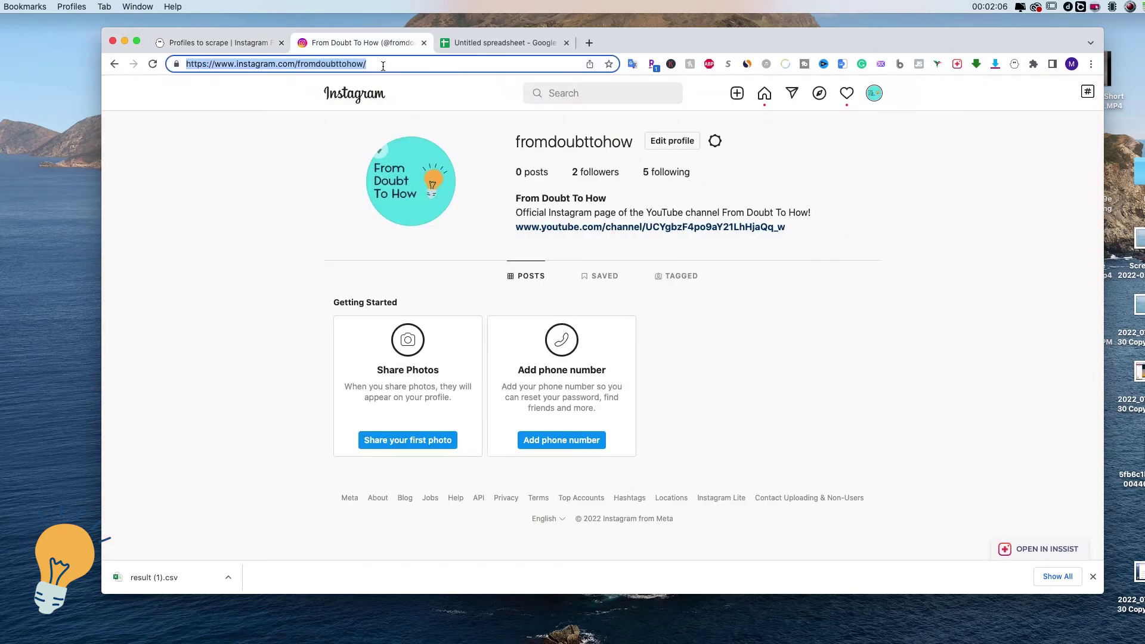
click(247, 41)
click(534, 311)
key(super+a)
key(super+v)
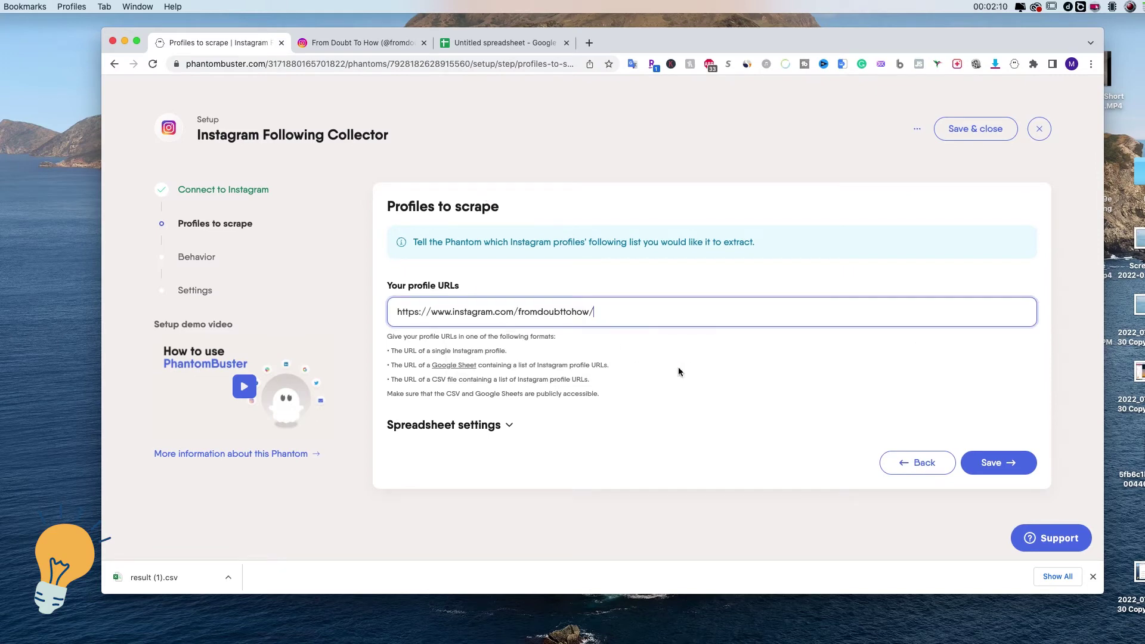
click(994, 463)
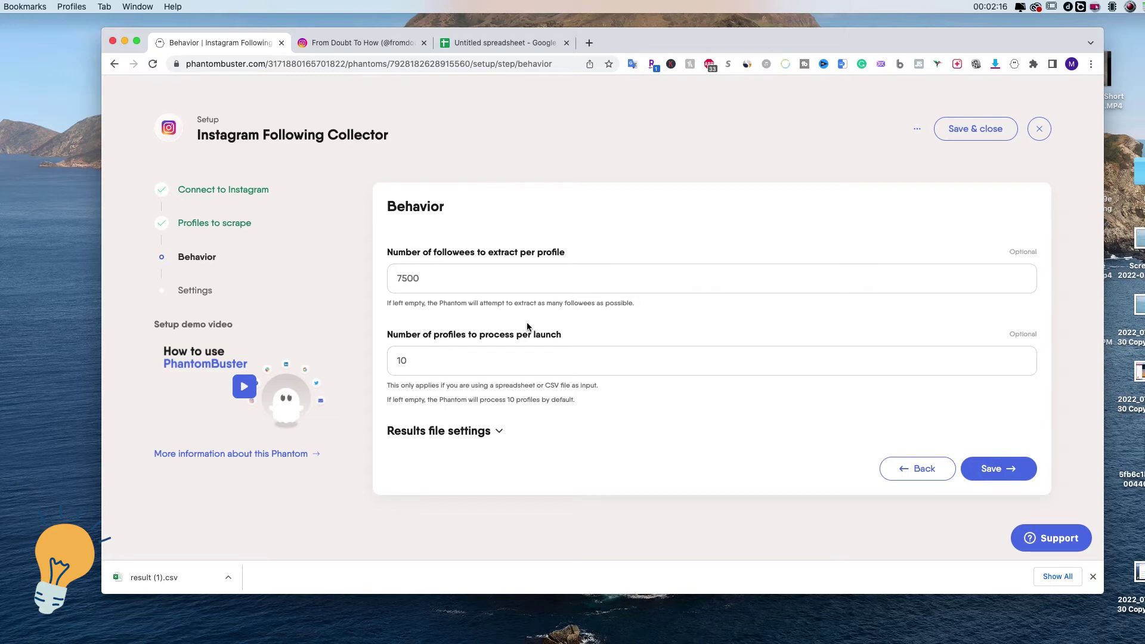
Check the Instagram profile's following count, then save the behavior with 7500 followees per profile and 10 profiles per launch
click(365, 45)
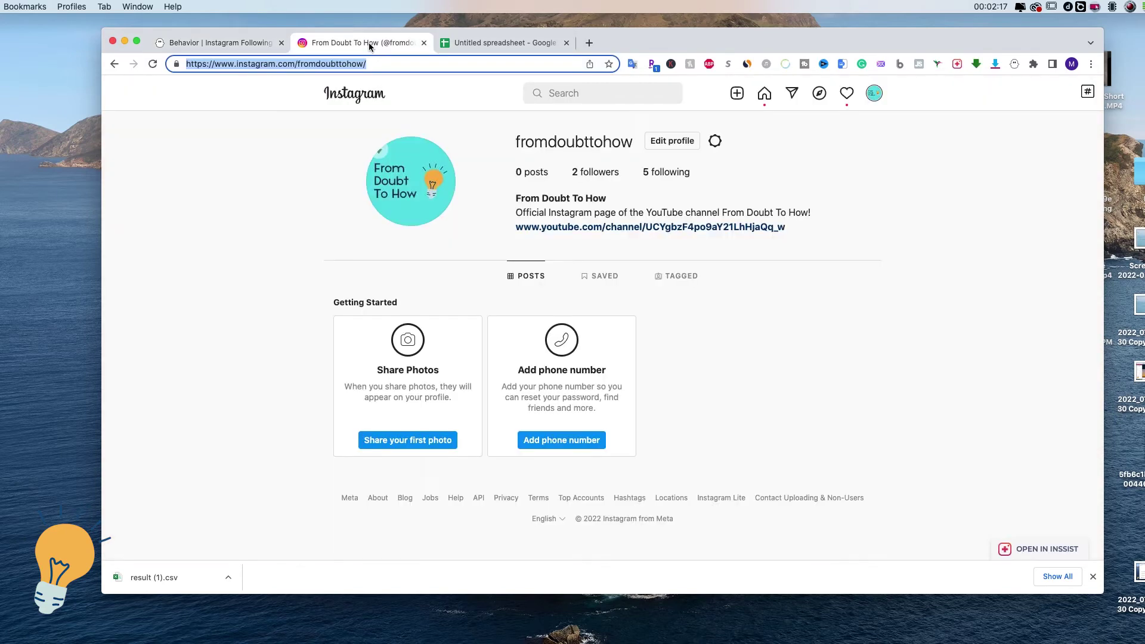
click(229, 40)
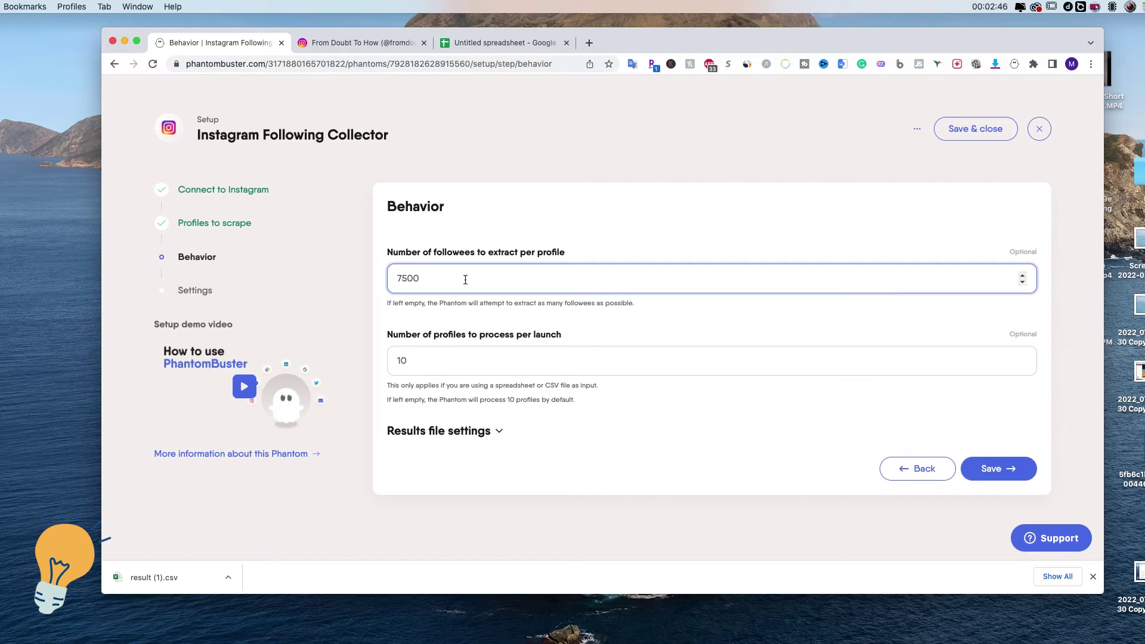
click(429, 317)
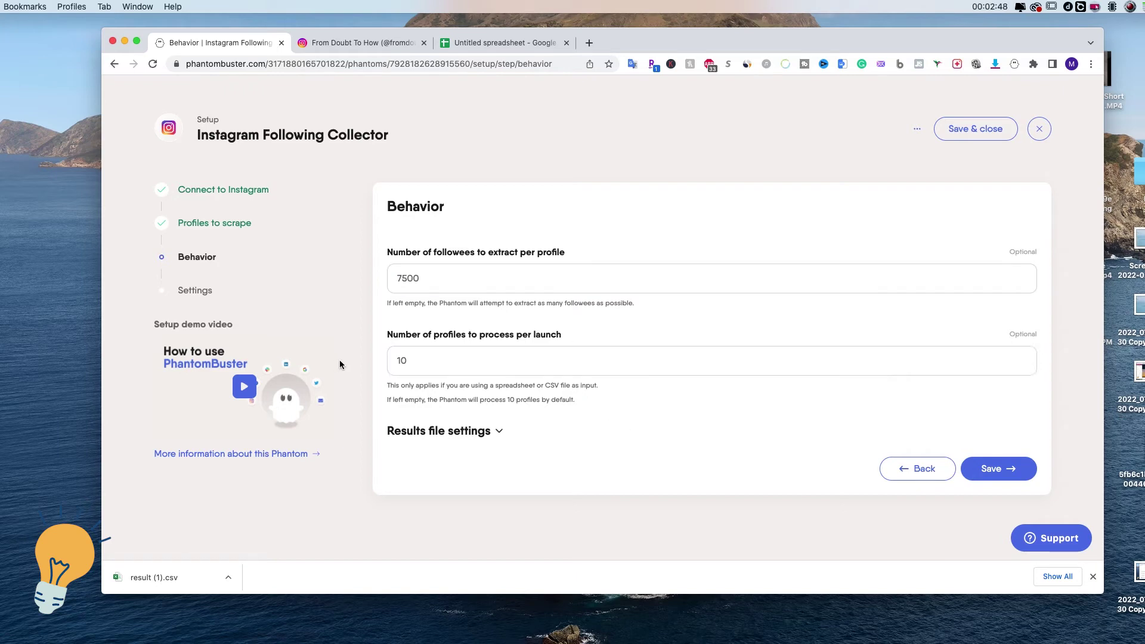
click(412, 364)
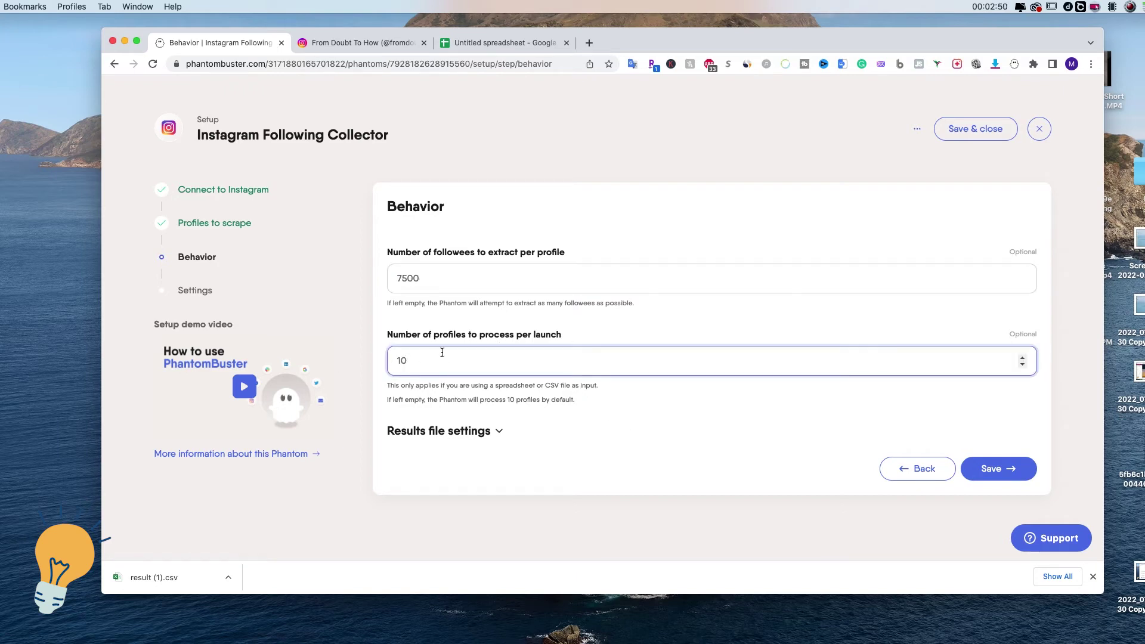
click(1006, 475)
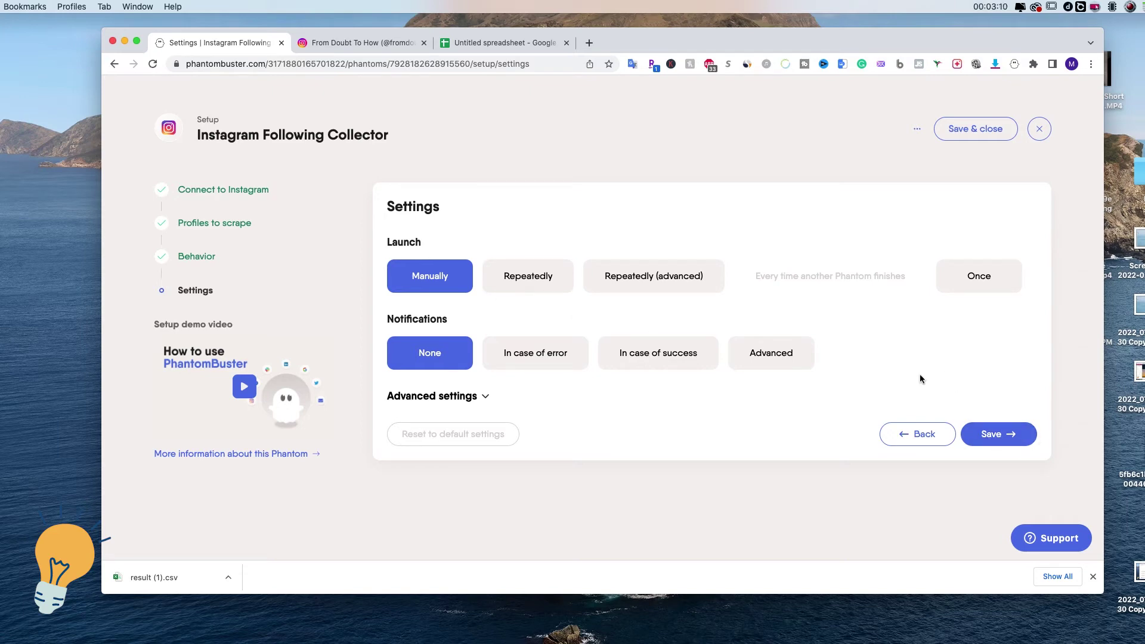
Save the settings with manual launch and no notifications, and launch the Instagram Following Collector
click(1003, 439)
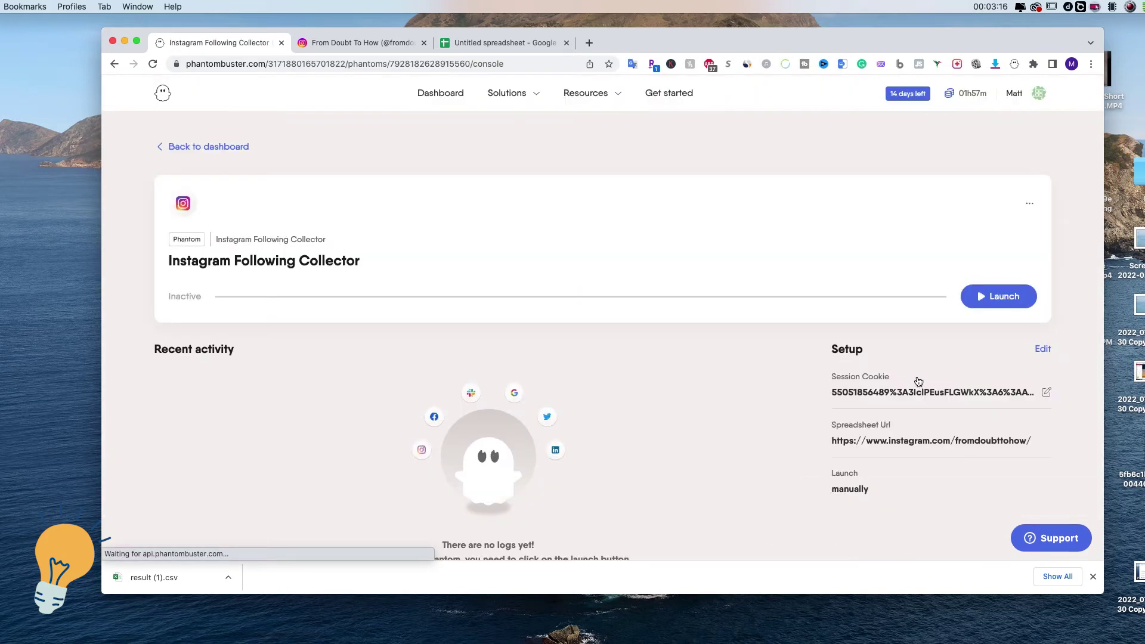
click(991, 308)
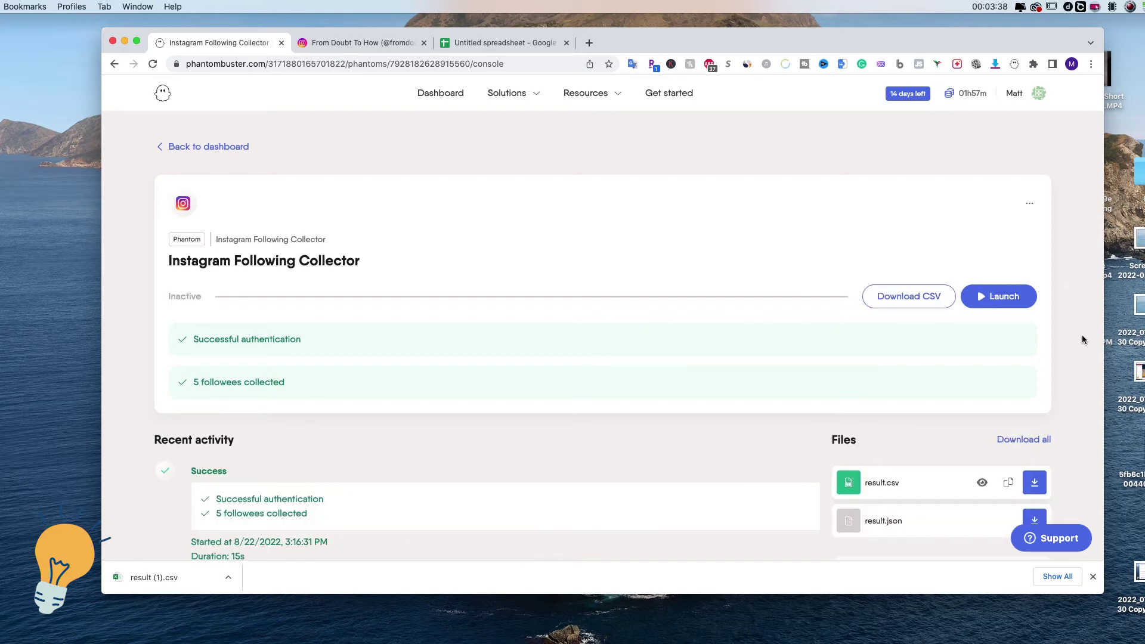
Review the run's recent activity and download the result.csv file
scroll(504, 488, down, 2)
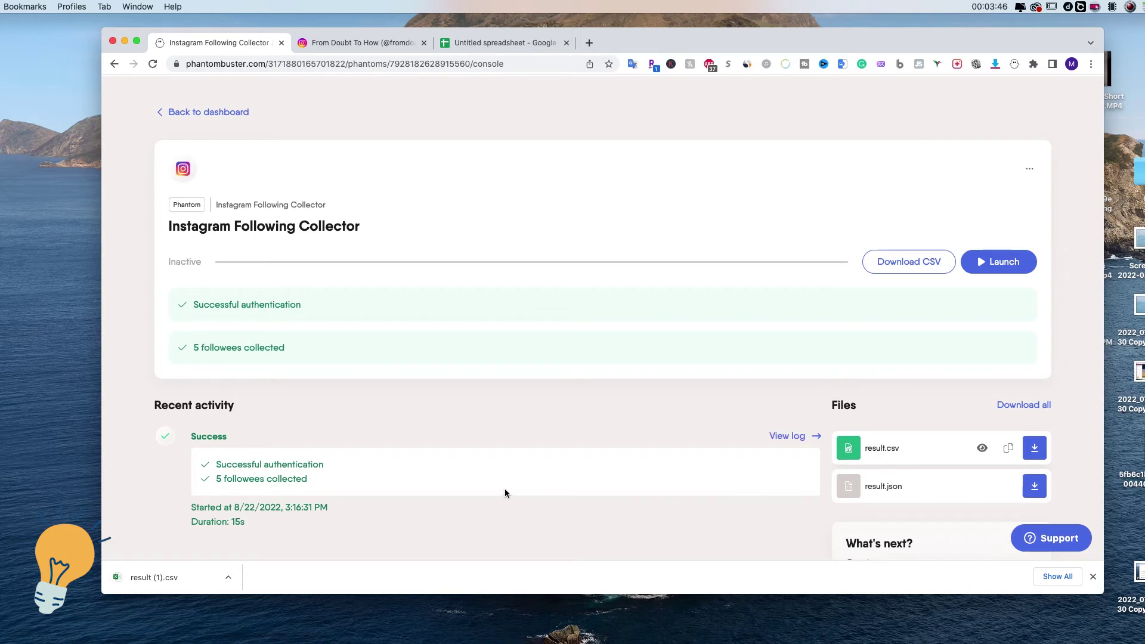
drag(222, 479, 325, 478)
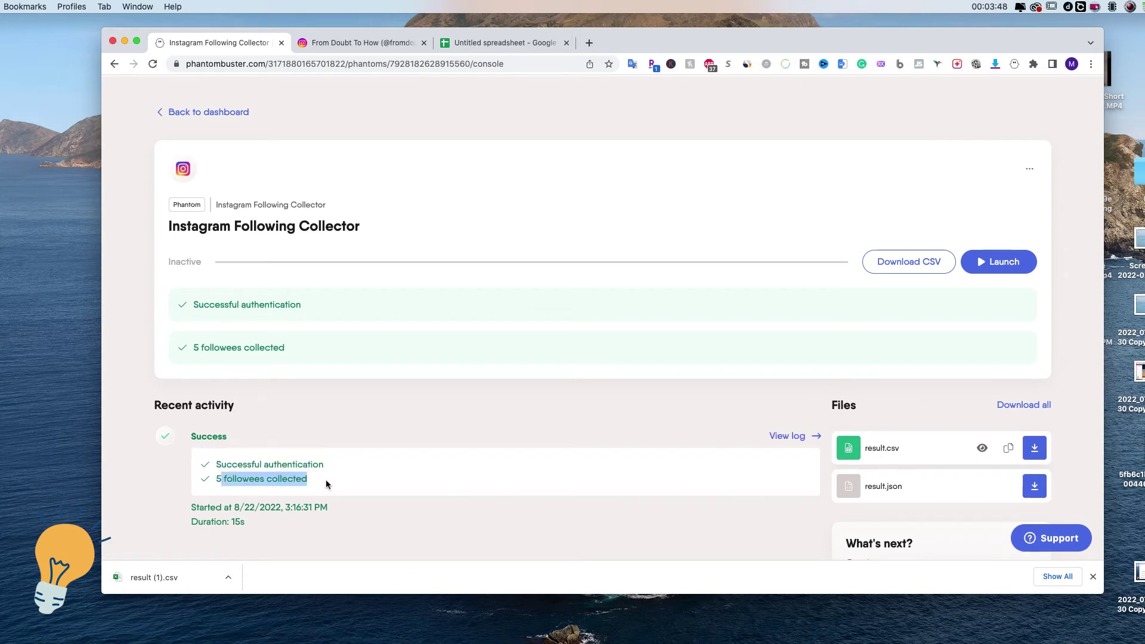
click(1041, 455)
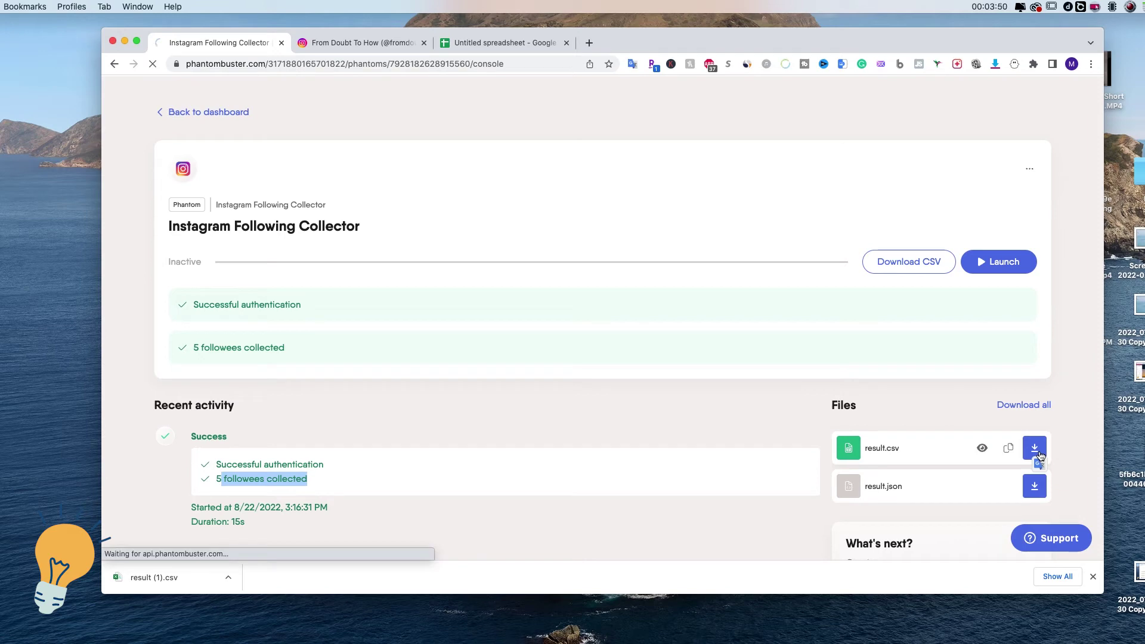
Switch to Google Sheets and open the downloaded result (2).csv by uploading it from the device
click(481, 43)
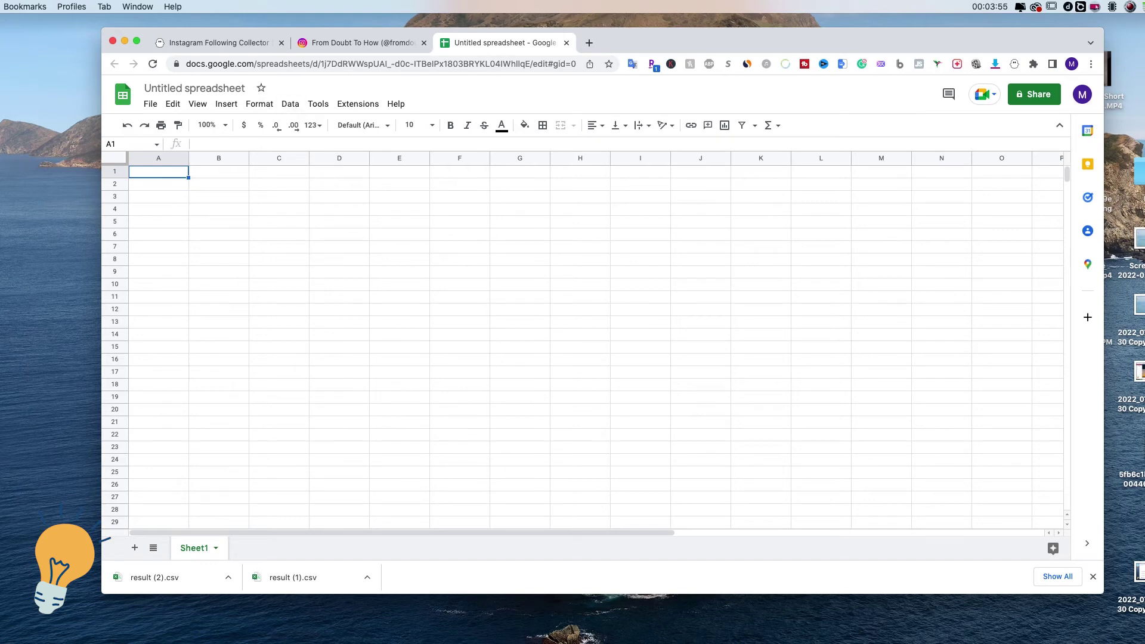
click(151, 104)
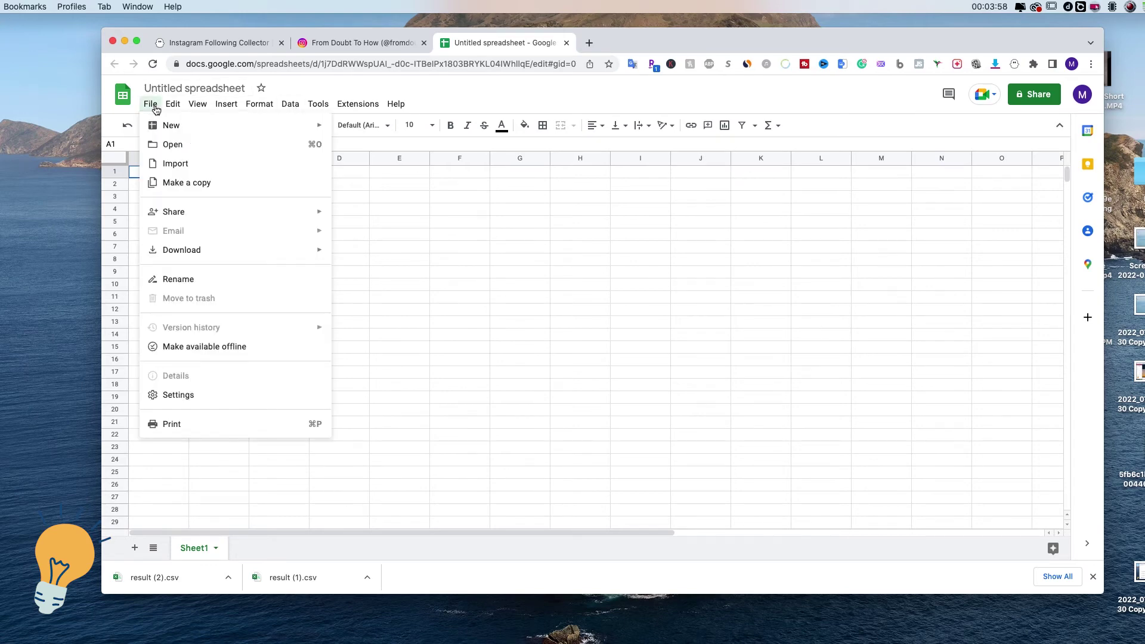
click(173, 144)
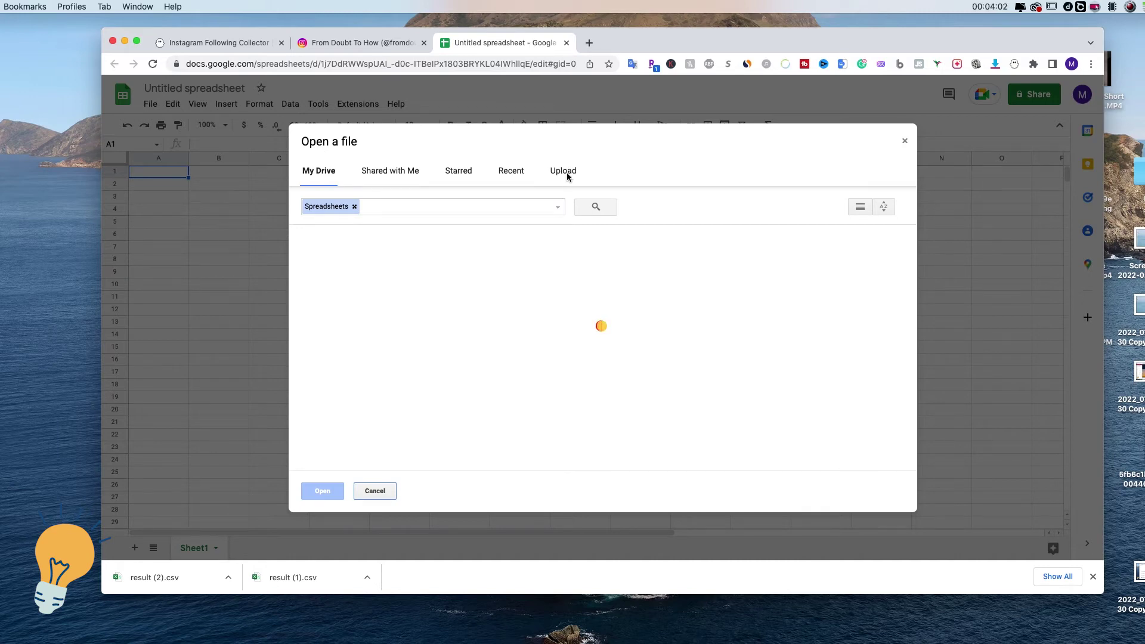
click(564, 171)
click(629, 351)
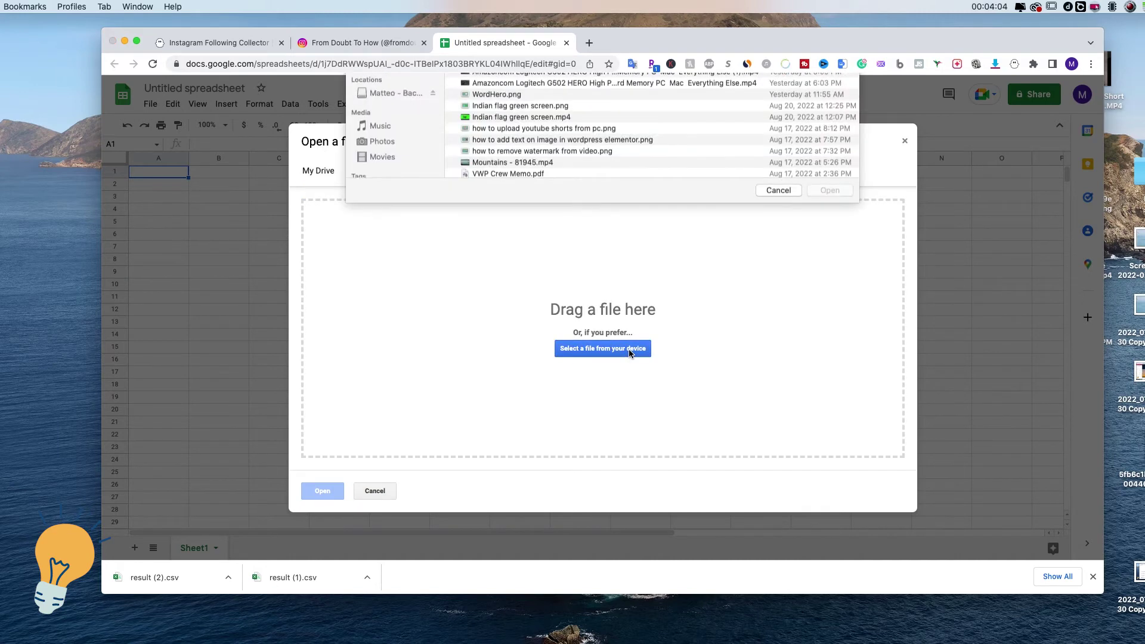
double_click(500, 122)
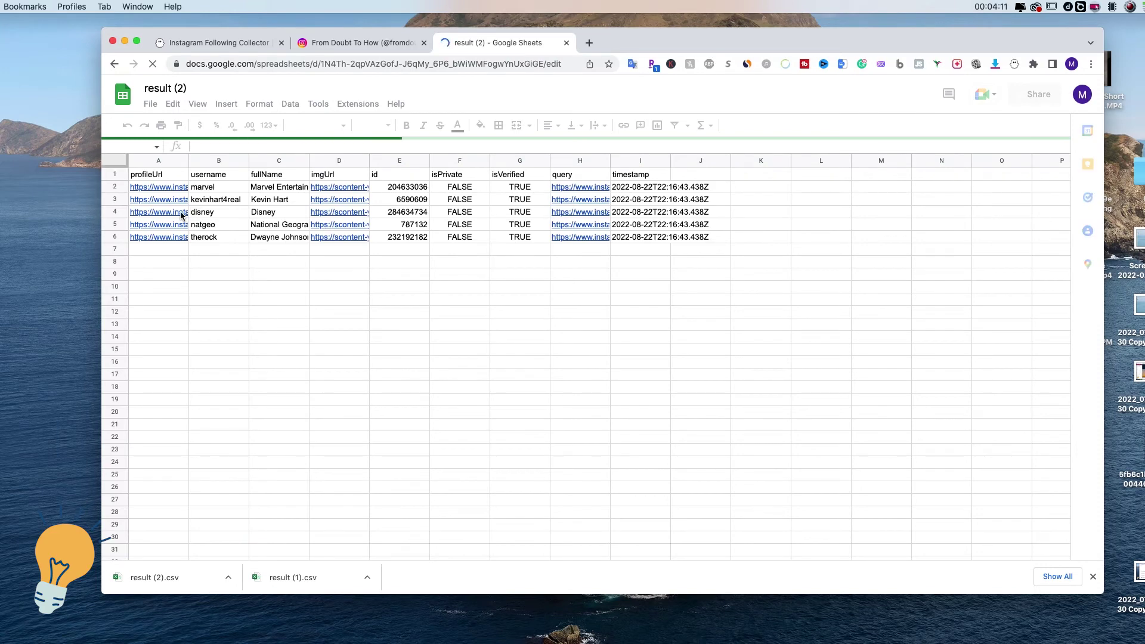
Fit the profileUrl column's width to its contents and look over the remaining exported columns
double_click(188, 158)
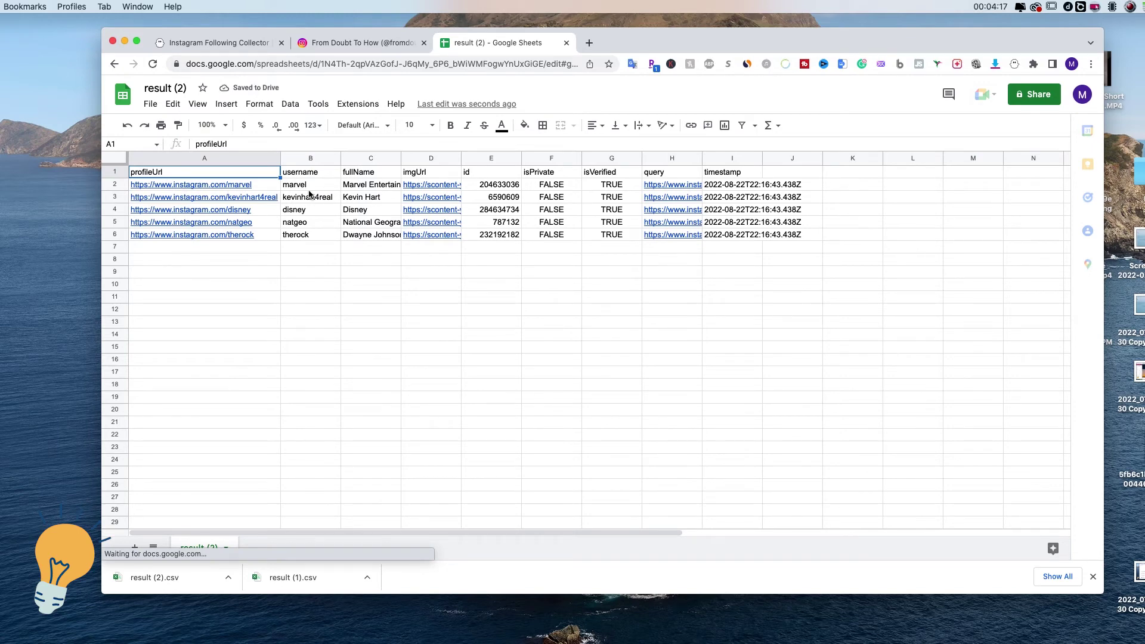
drag(844, 185, 409, 236)
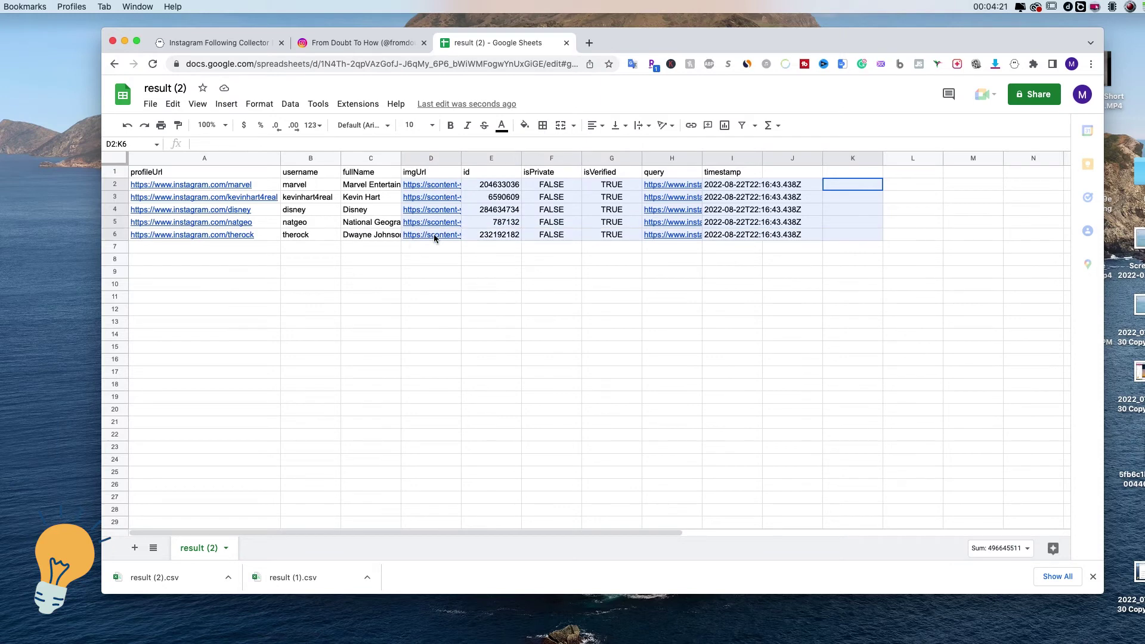
click(346, 273)
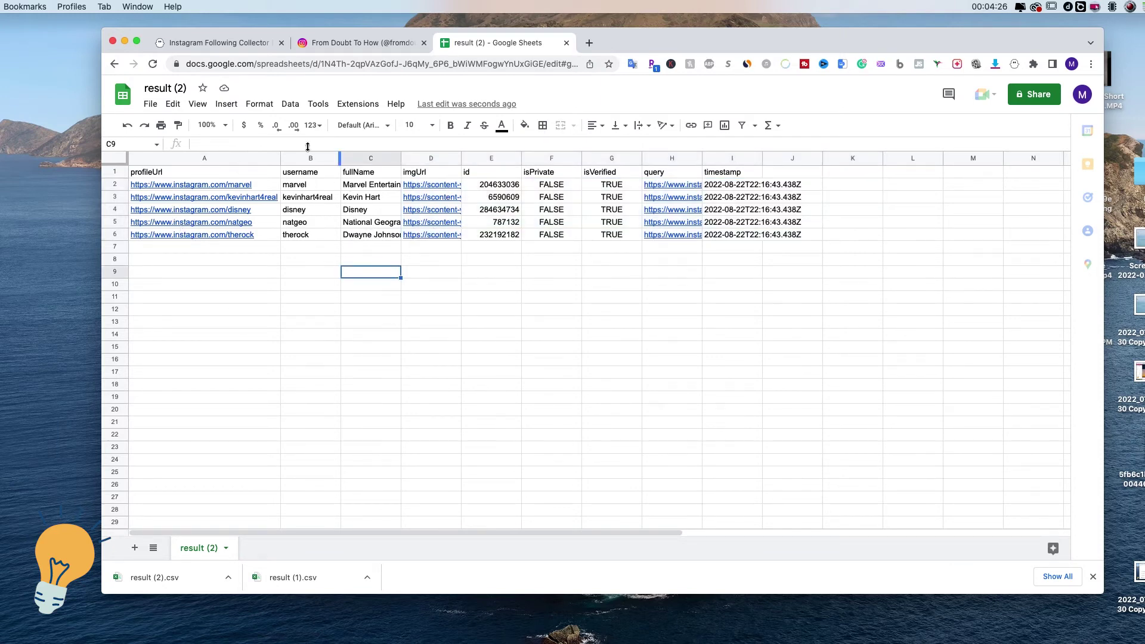
click(232, 174)
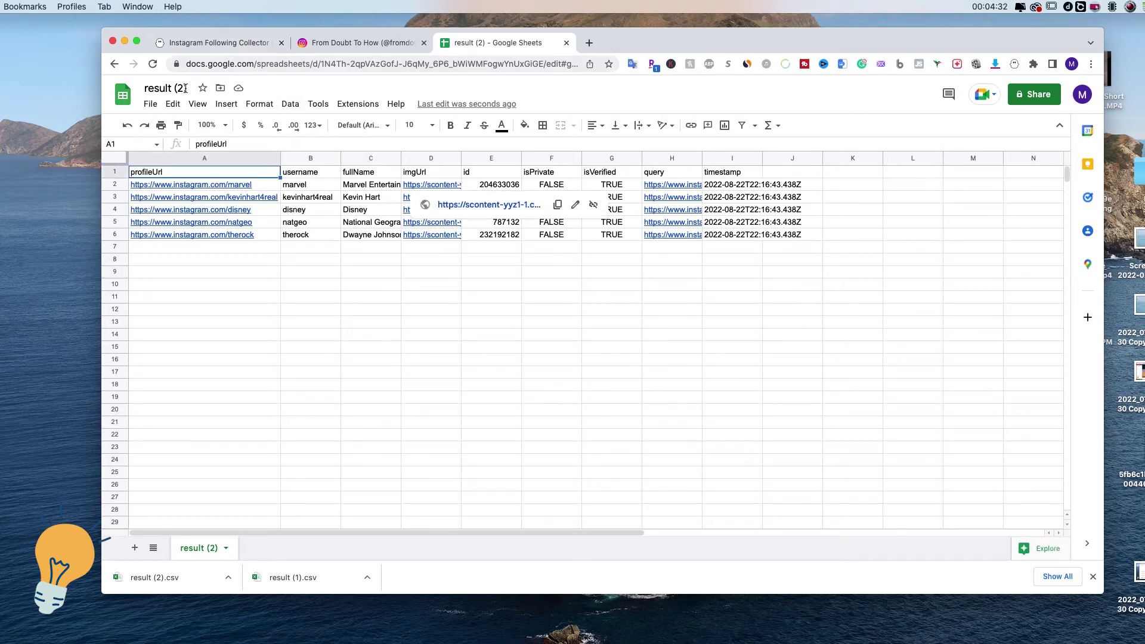
Share the result (2) spreadsheet with anyone with the link as Viewer and copy its link
click(1034, 95)
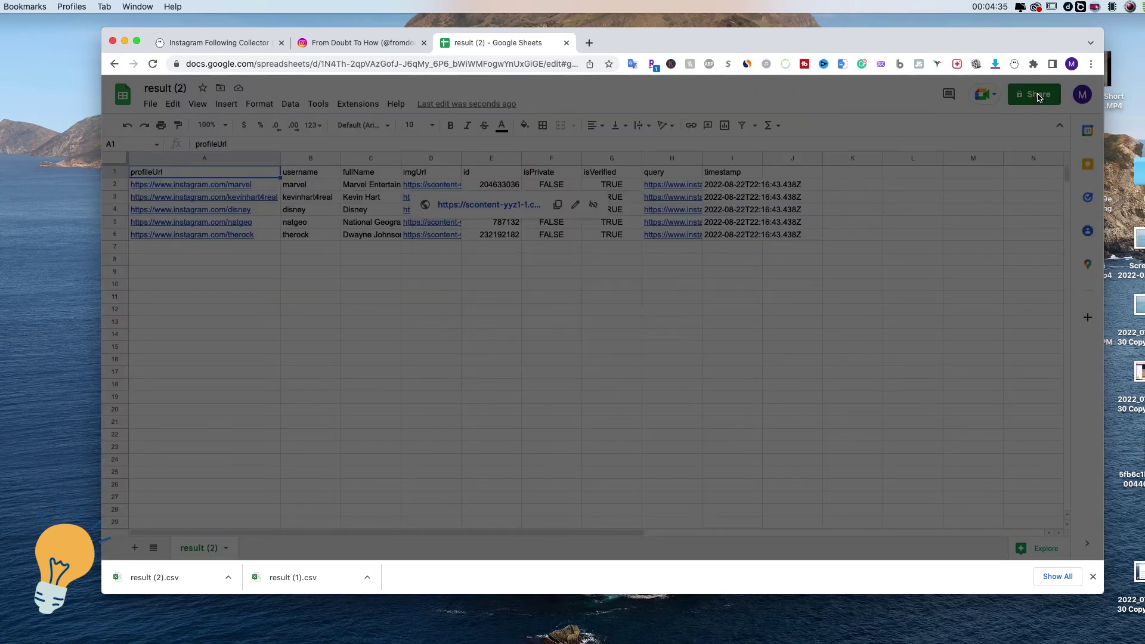
click(542, 375)
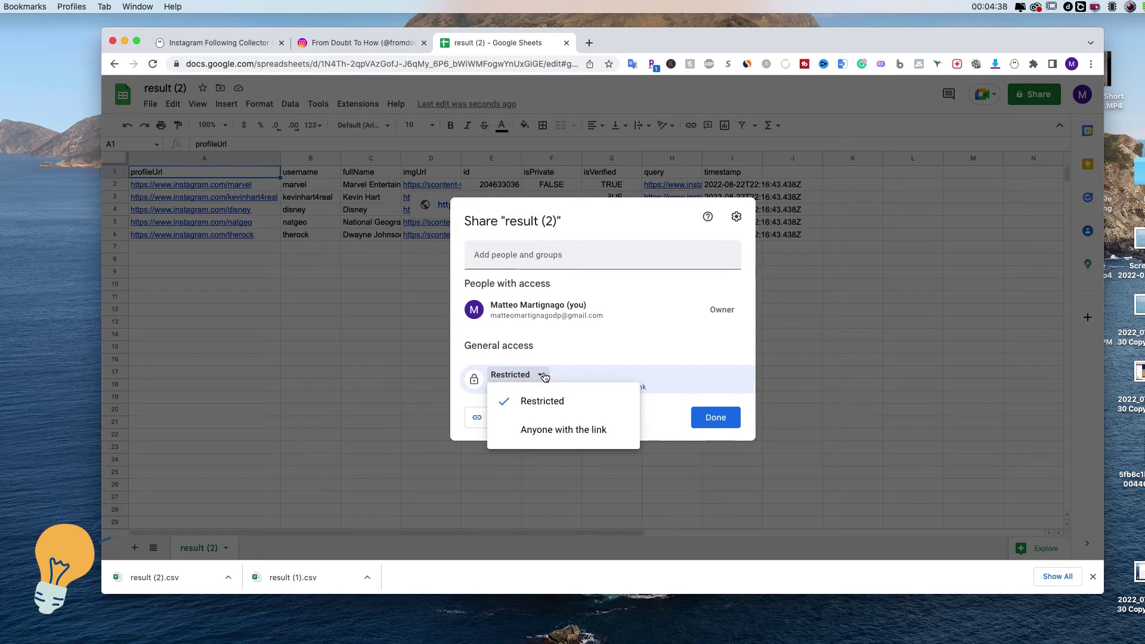
click(569, 431)
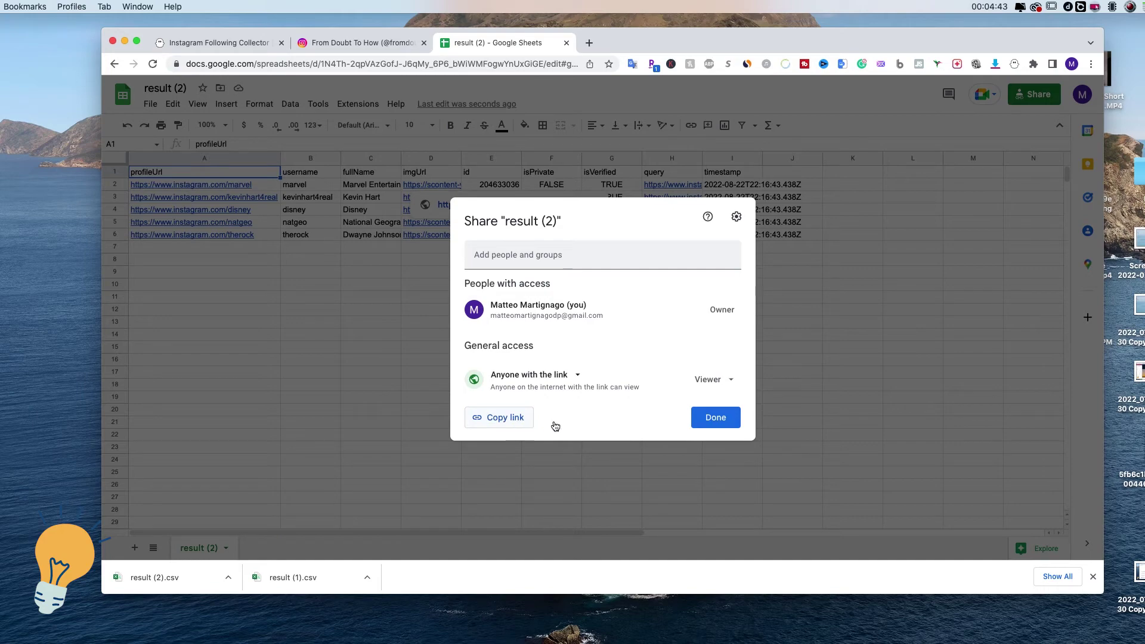
click(520, 419)
click(714, 418)
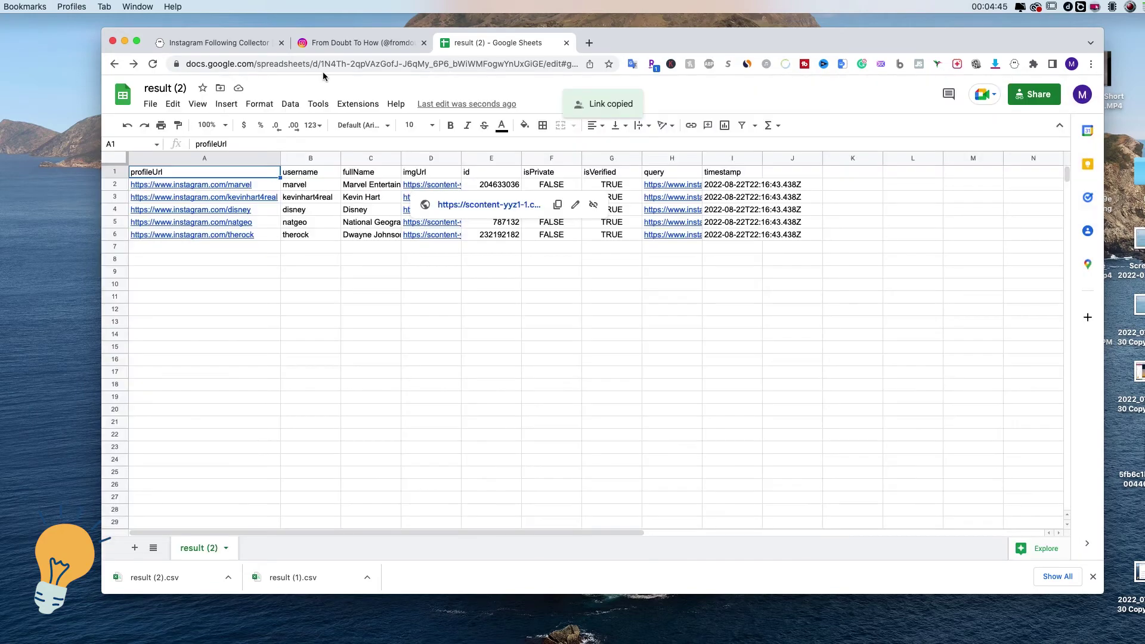
Return to PhantomBuster, list the Instagram solutions and find the Instagram Auto Follow phantom
click(217, 43)
scroll(454, 148, down, 1)
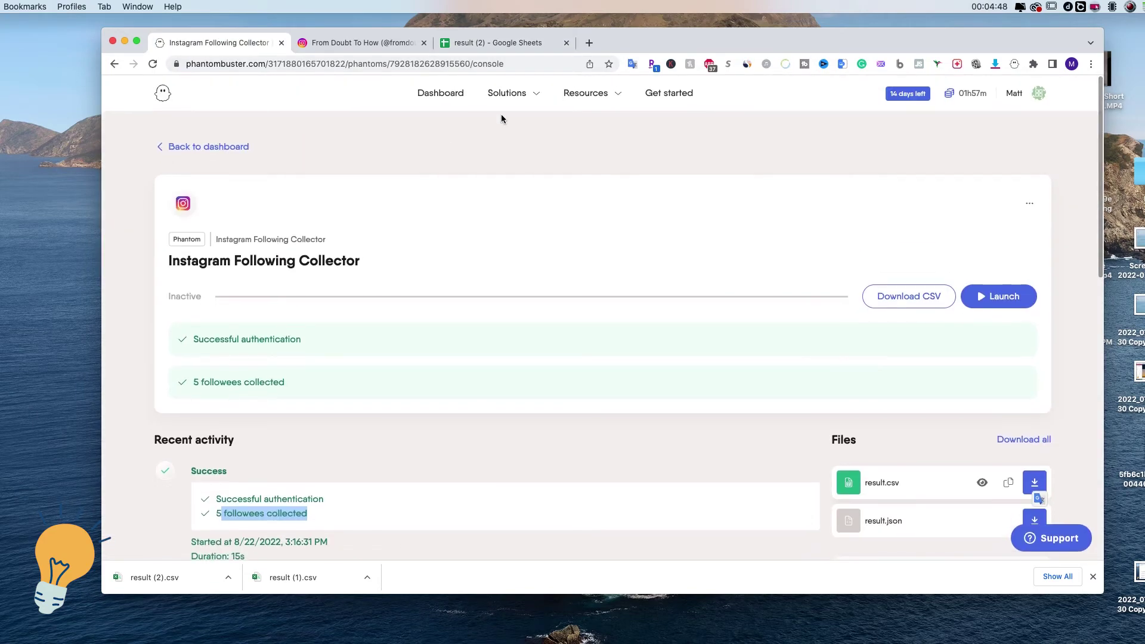
click(507, 94)
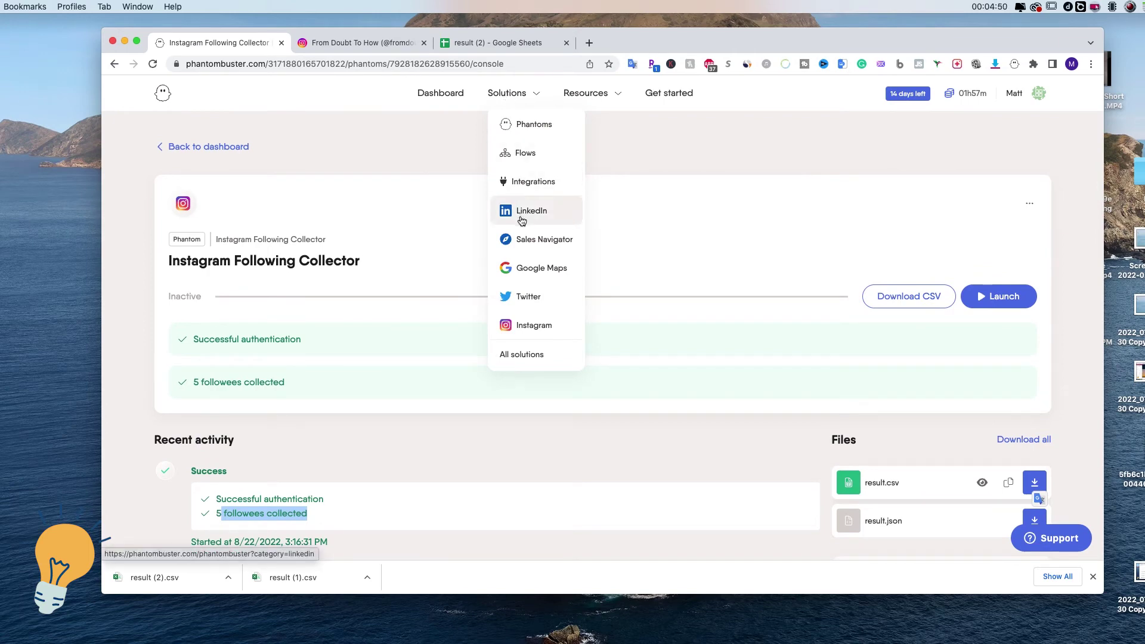
click(543, 325)
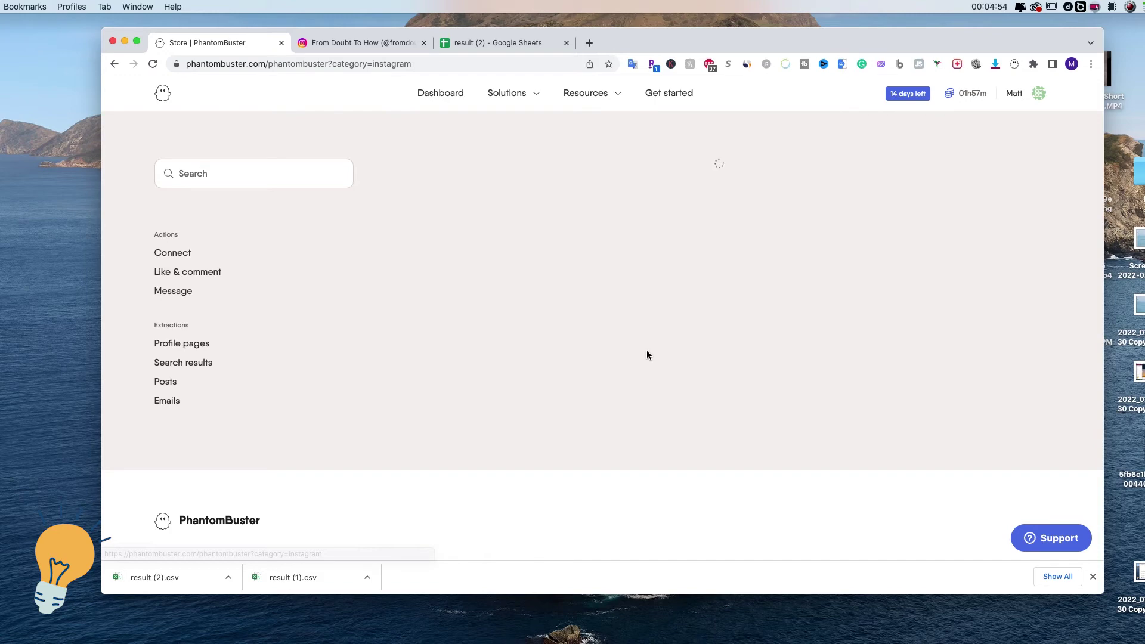
scroll(649, 355, down, 3)
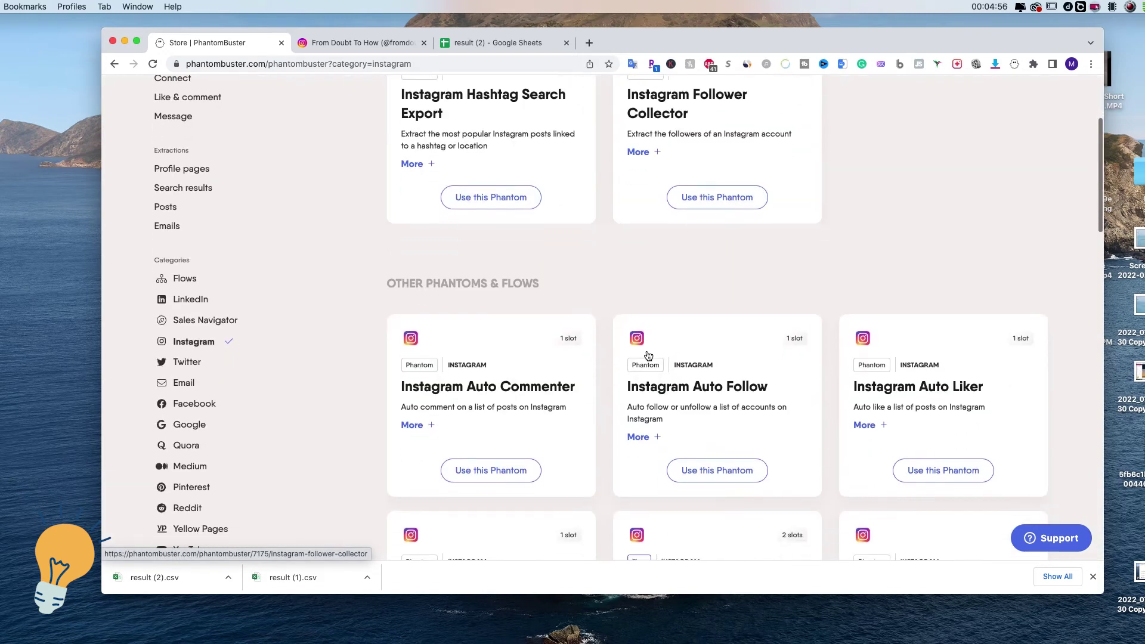
scroll(648, 356, down, 2)
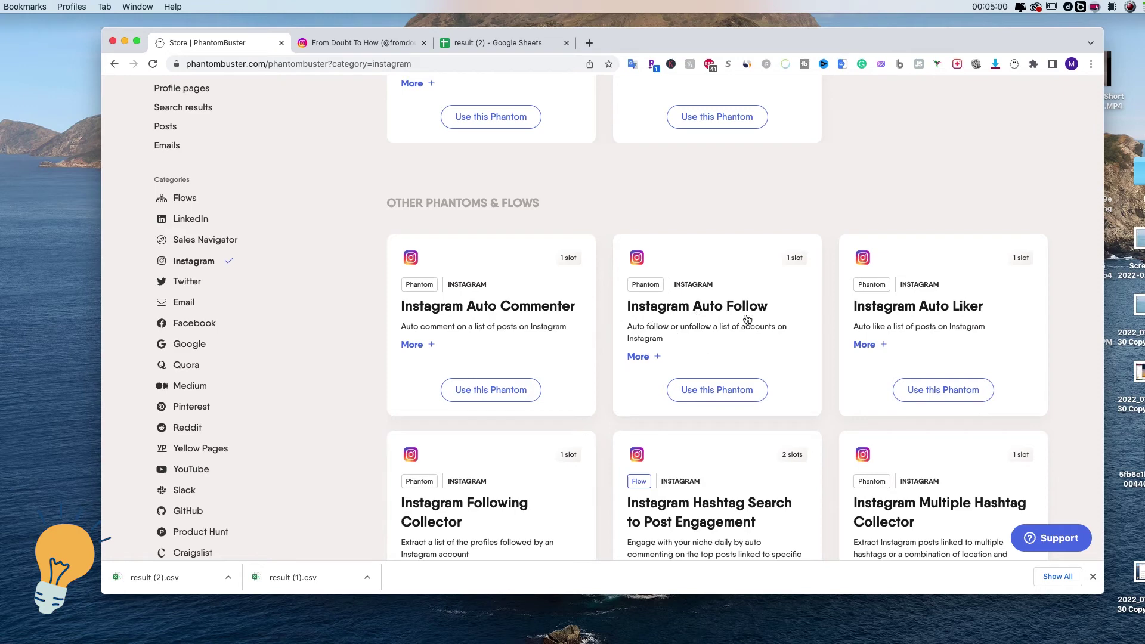
Set up the Instagram Auto Follow phantom by connecting it with the Instagram session cookie, and save
click(720, 397)
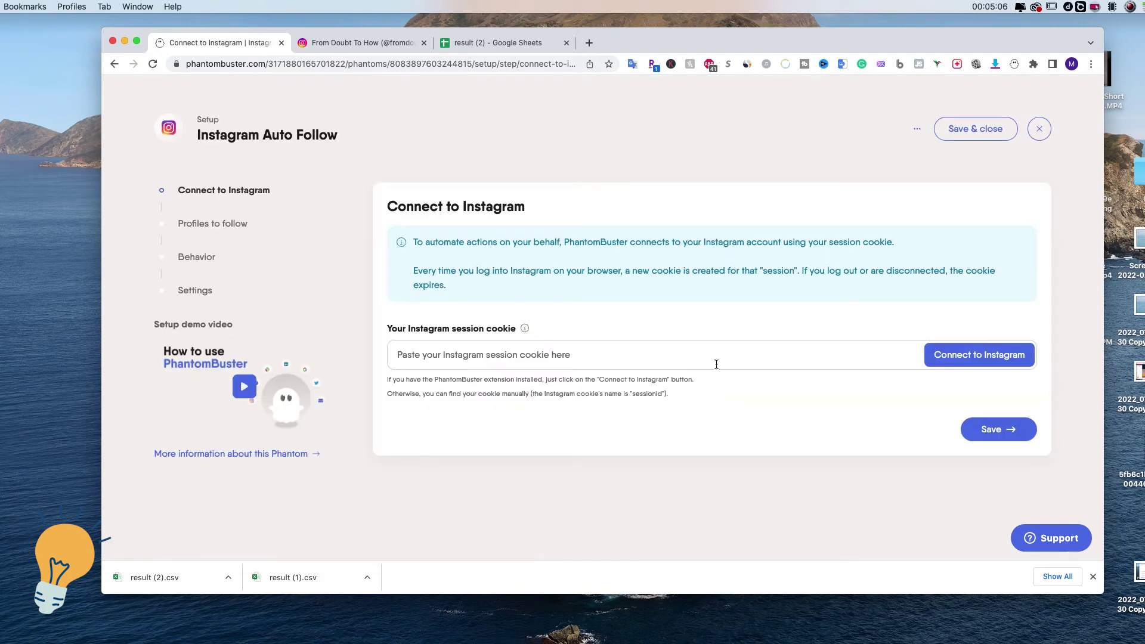
click(983, 356)
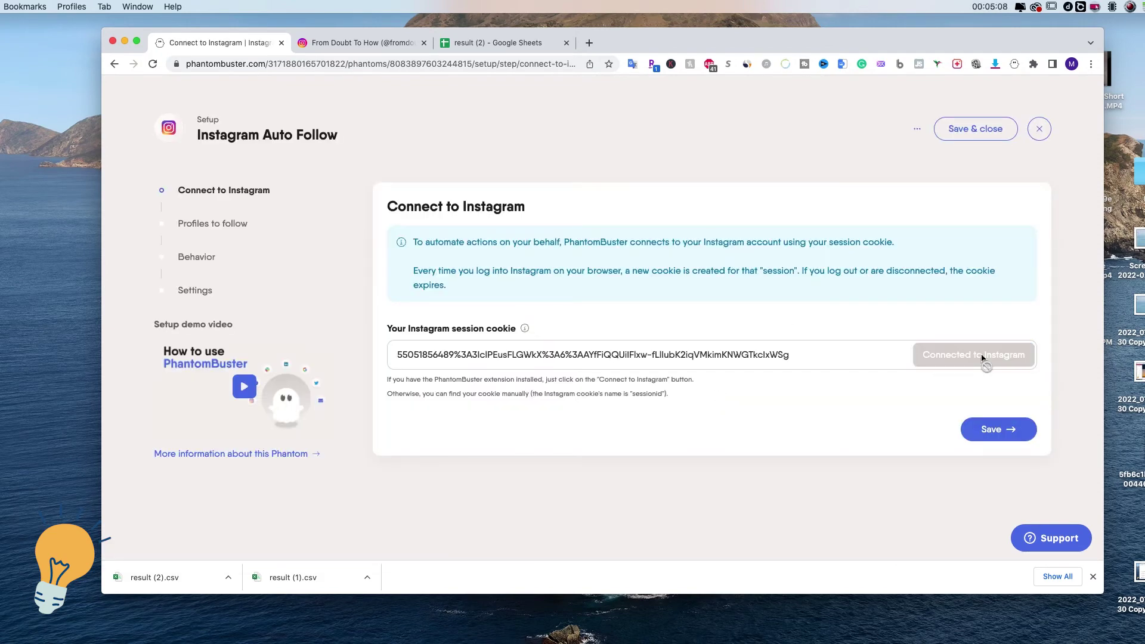
click(1013, 430)
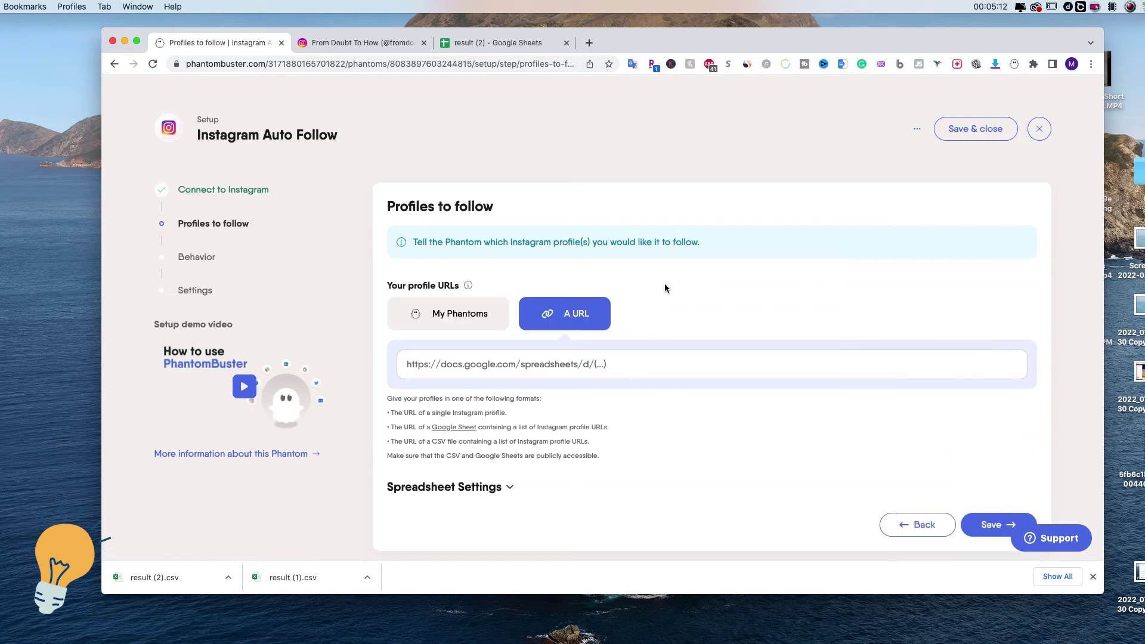
Paste the shared Google Sheet link as the profile URLs to follow and expand the Spreadsheet Settings
click(606, 363)
click(536, 365)
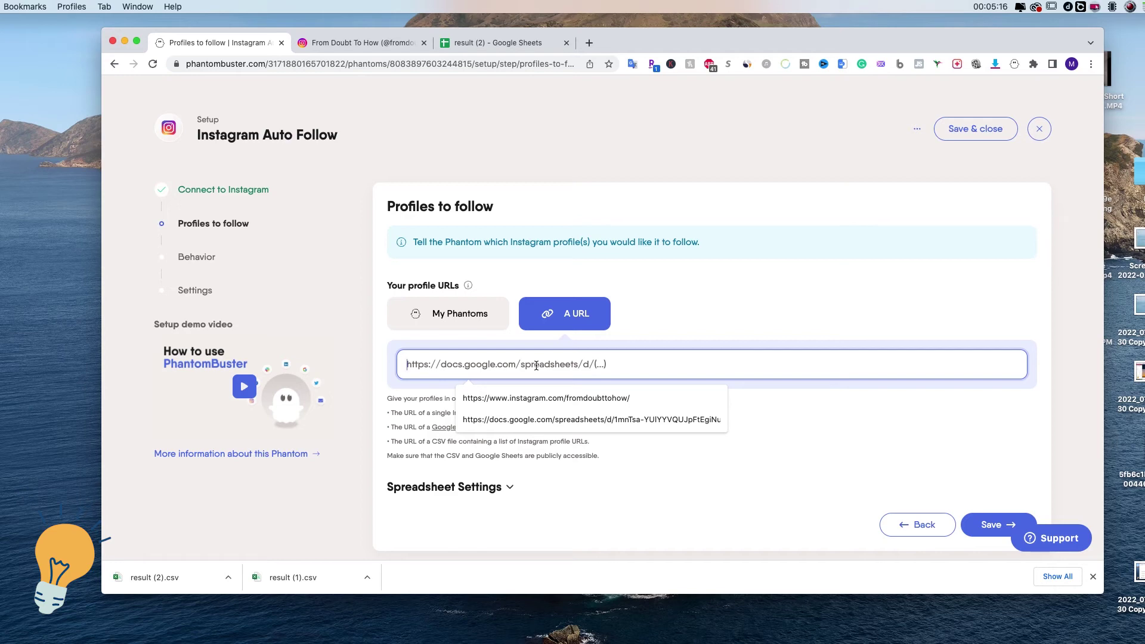
key(super+v)
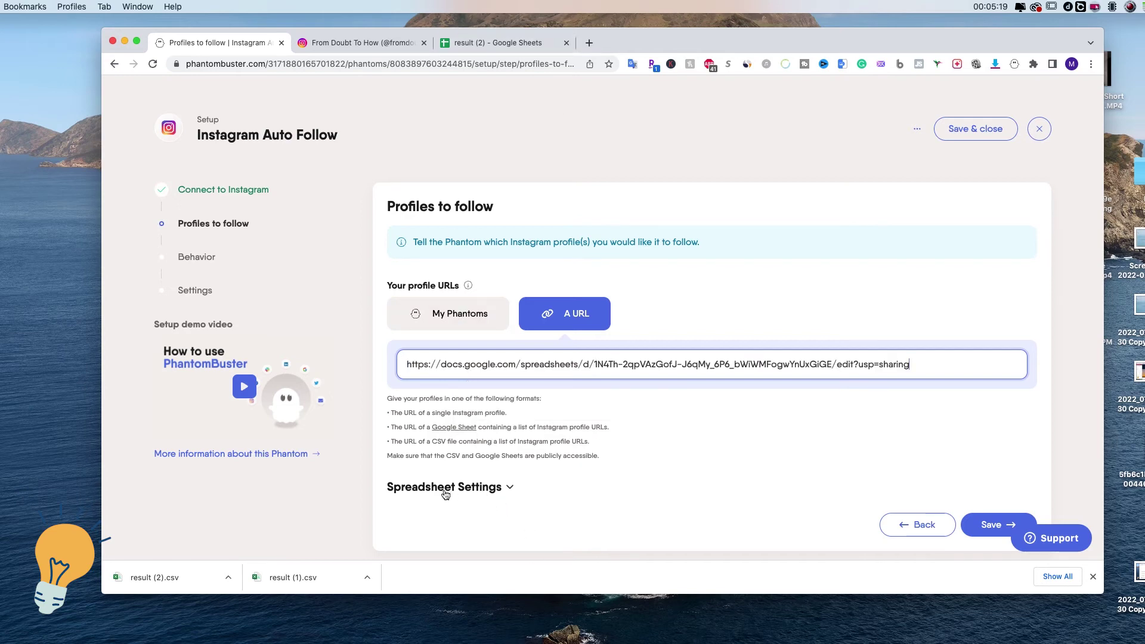
click(507, 492)
scroll(559, 494, down, 3)
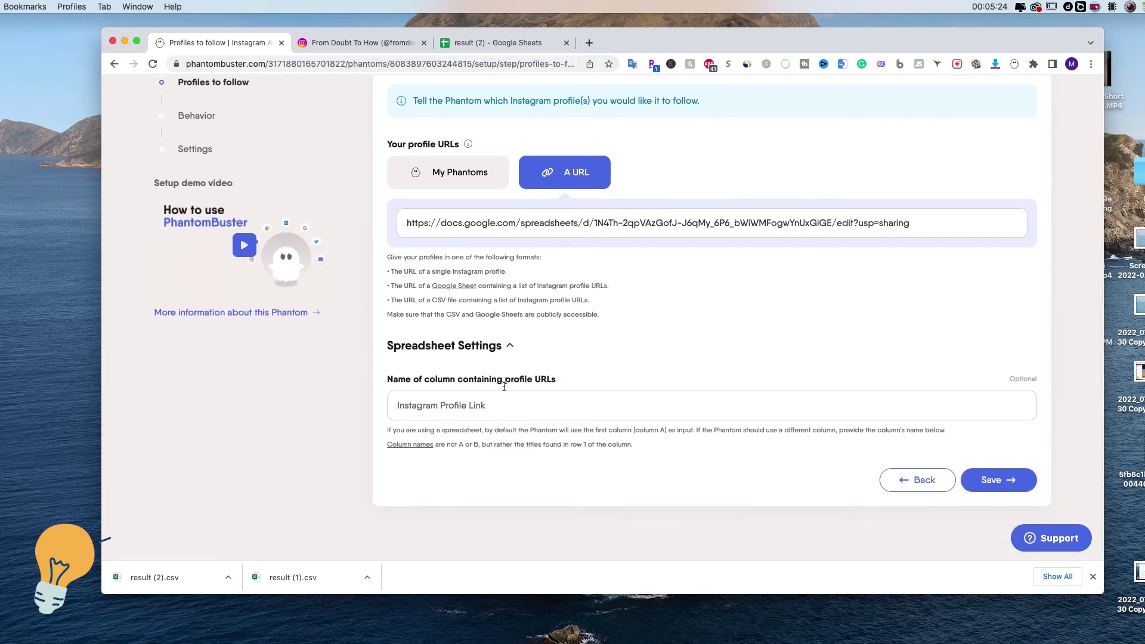
triple_click(406, 378)
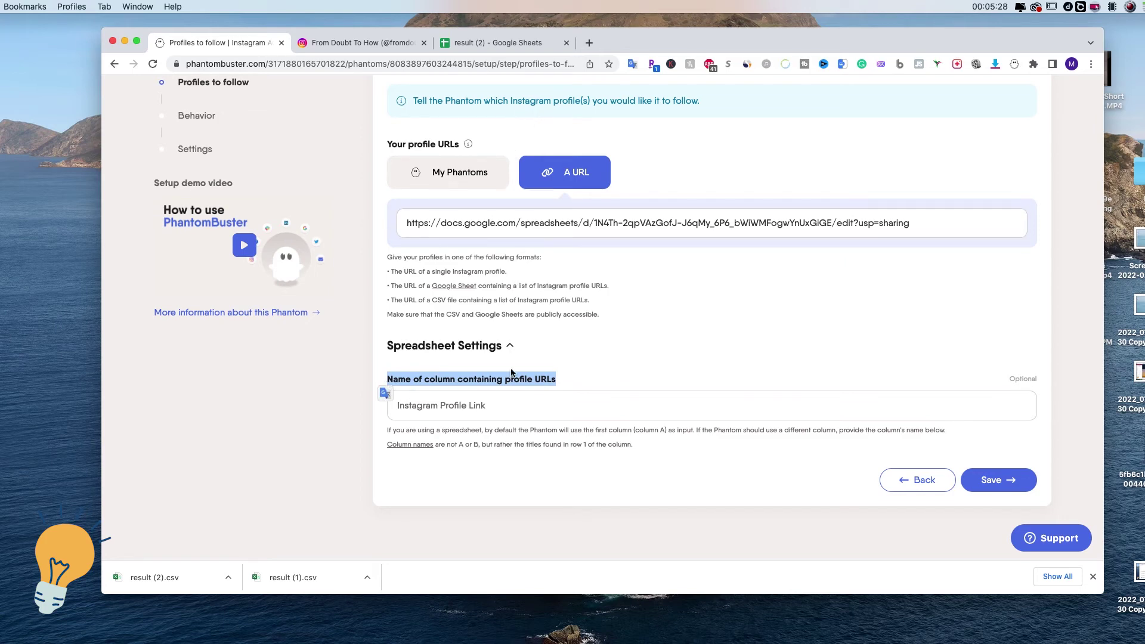
Copy the profileUrl header from cell A1 of the result (2) spreadsheet and compare it with the other column headers
click(485, 46)
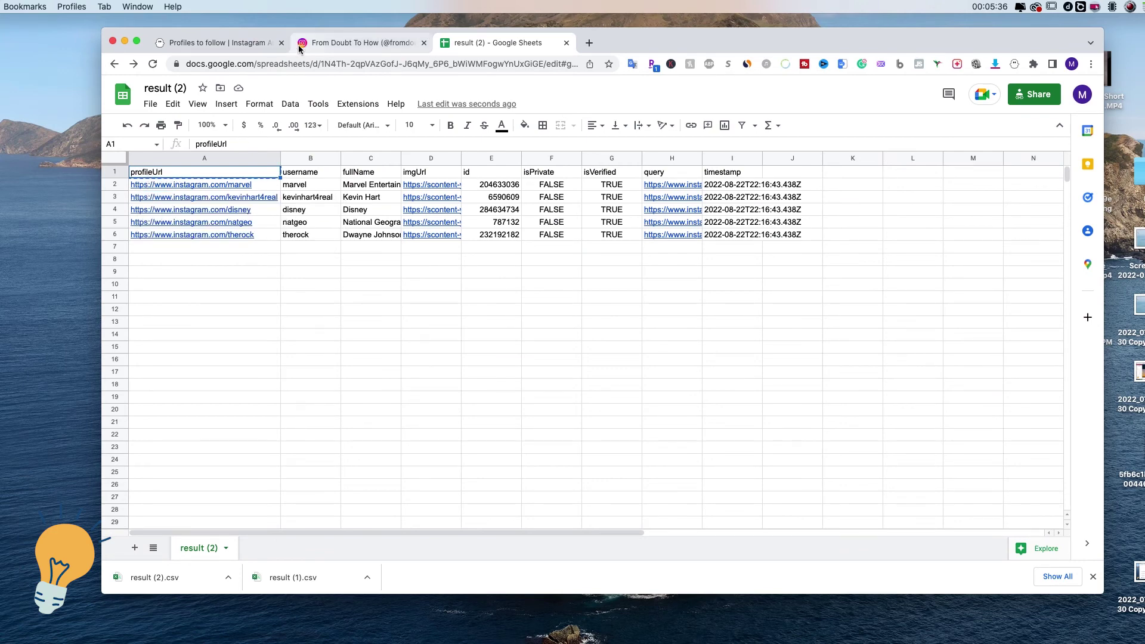
key(ctrl+v)
click(219, 158)
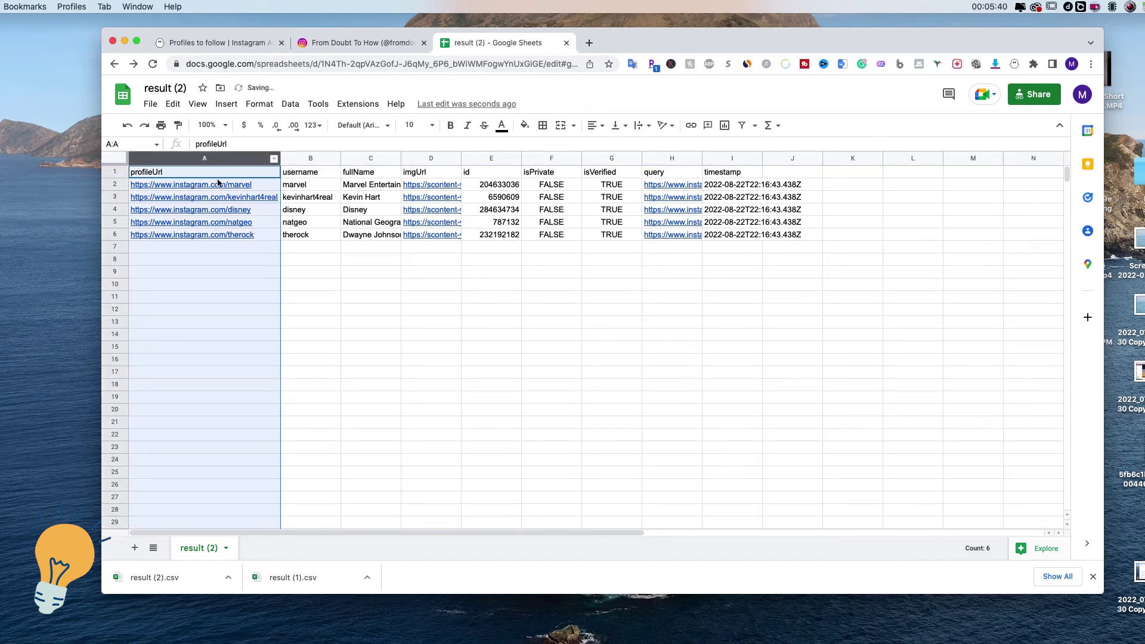
click(231, 284)
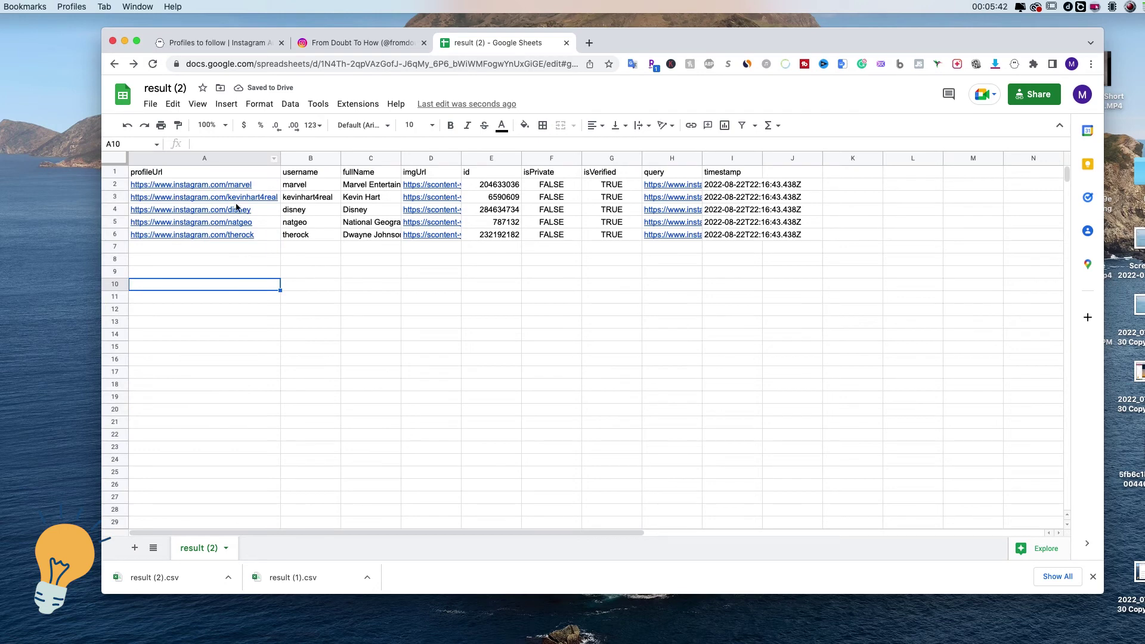
click(311, 173)
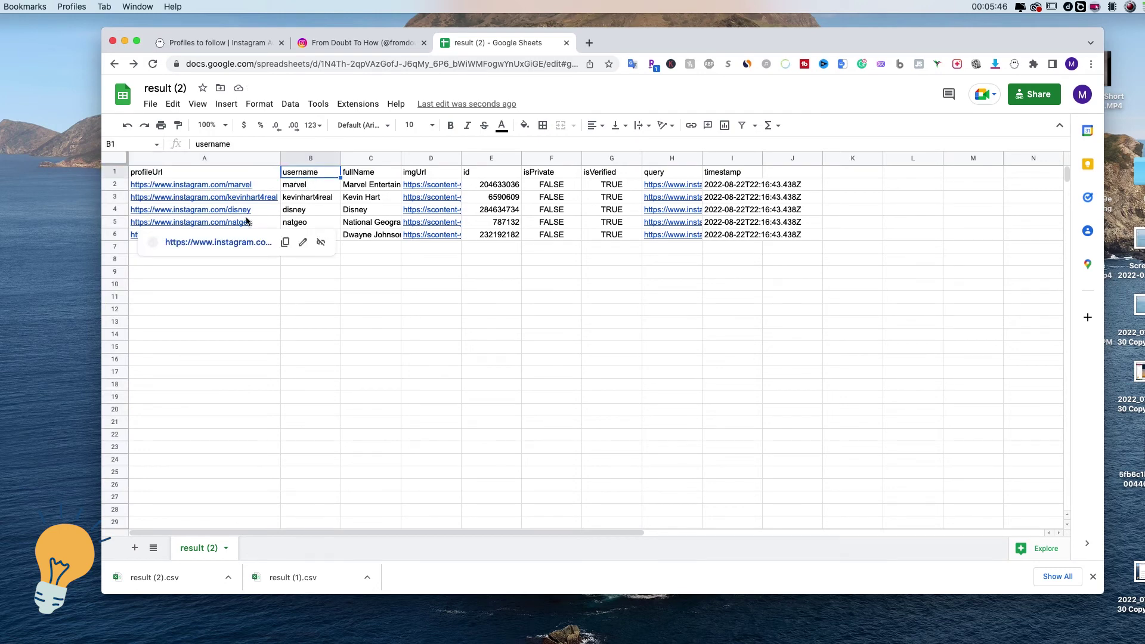
key(Right)
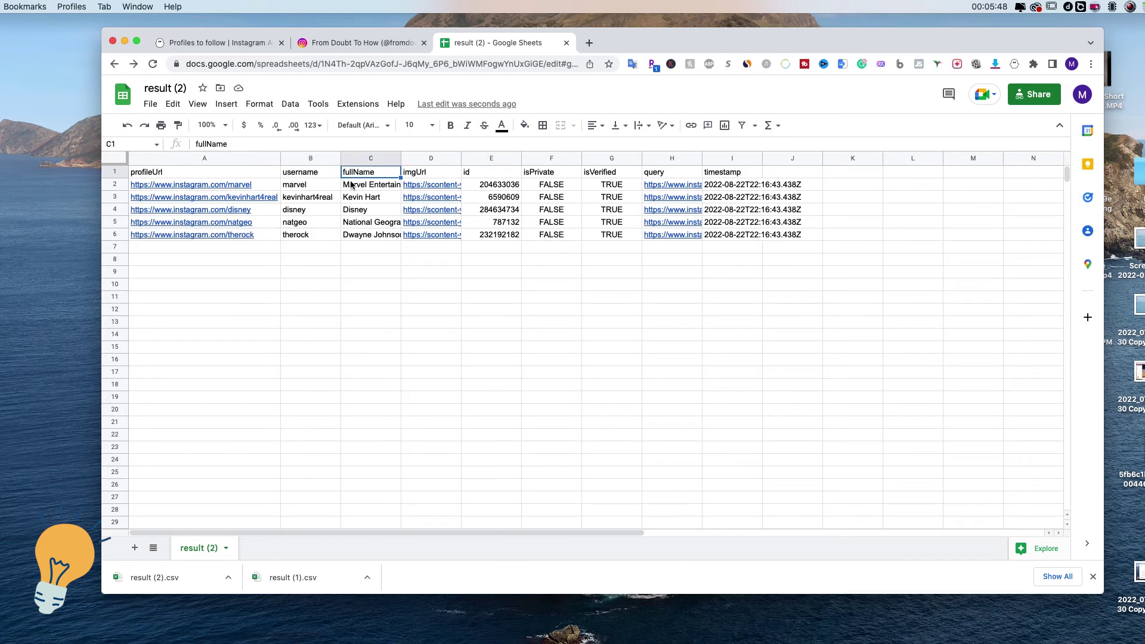
click(425, 173)
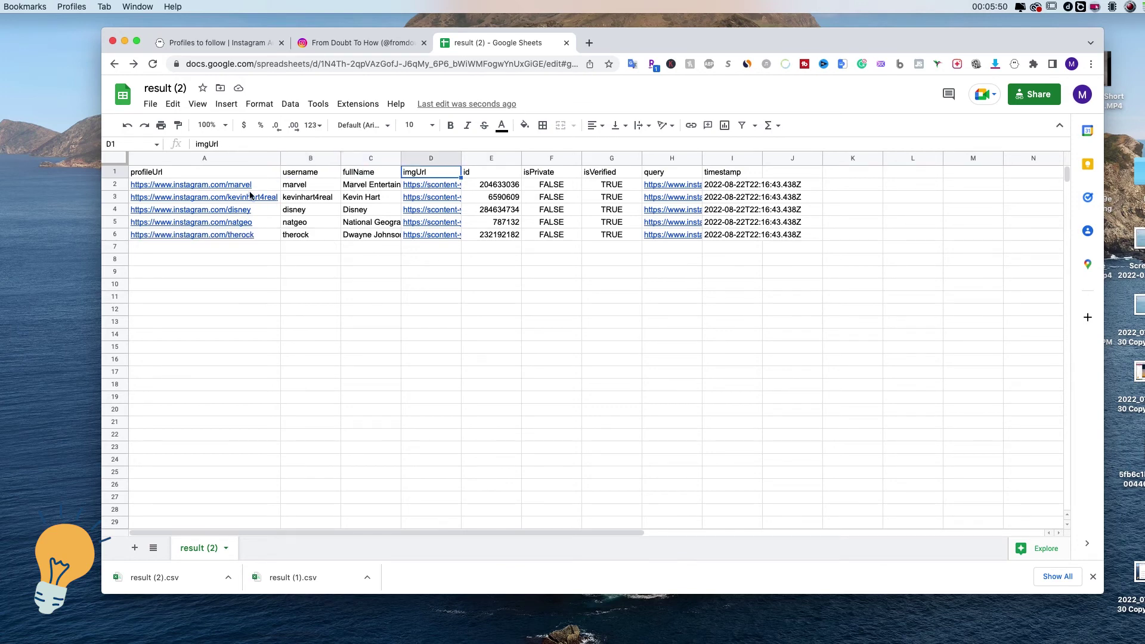
click(186, 174)
mouse_move(260, 228)
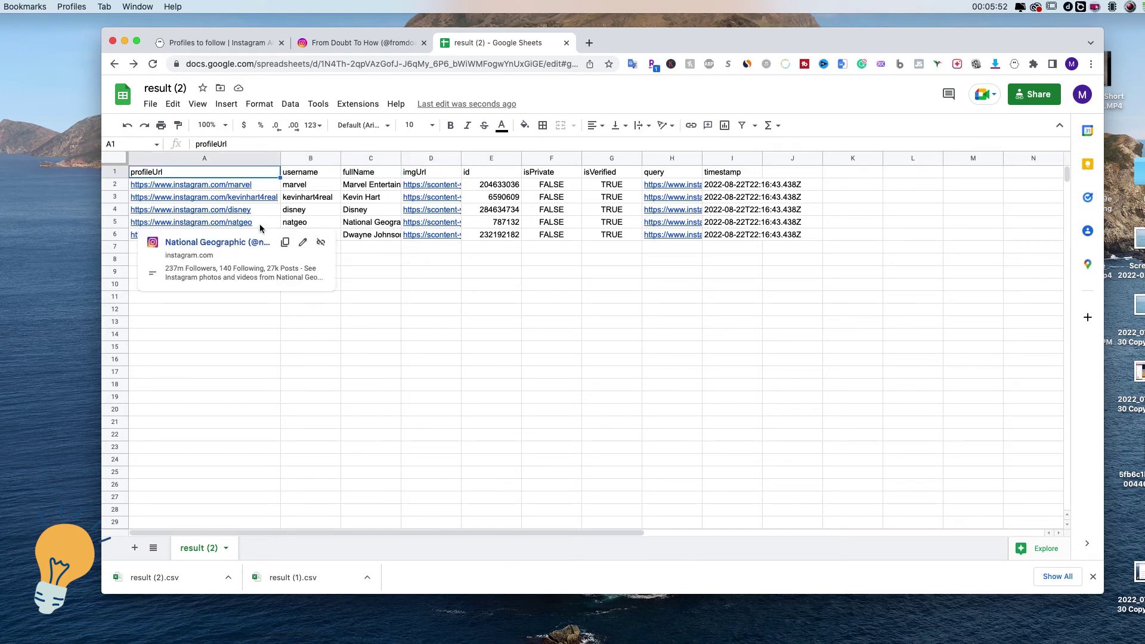
Set the name of the column containing profile URLs to profileUrl in PhantomBuster and save the profiles to follow
click(214, 42)
click(508, 405)
text(profileUrl)
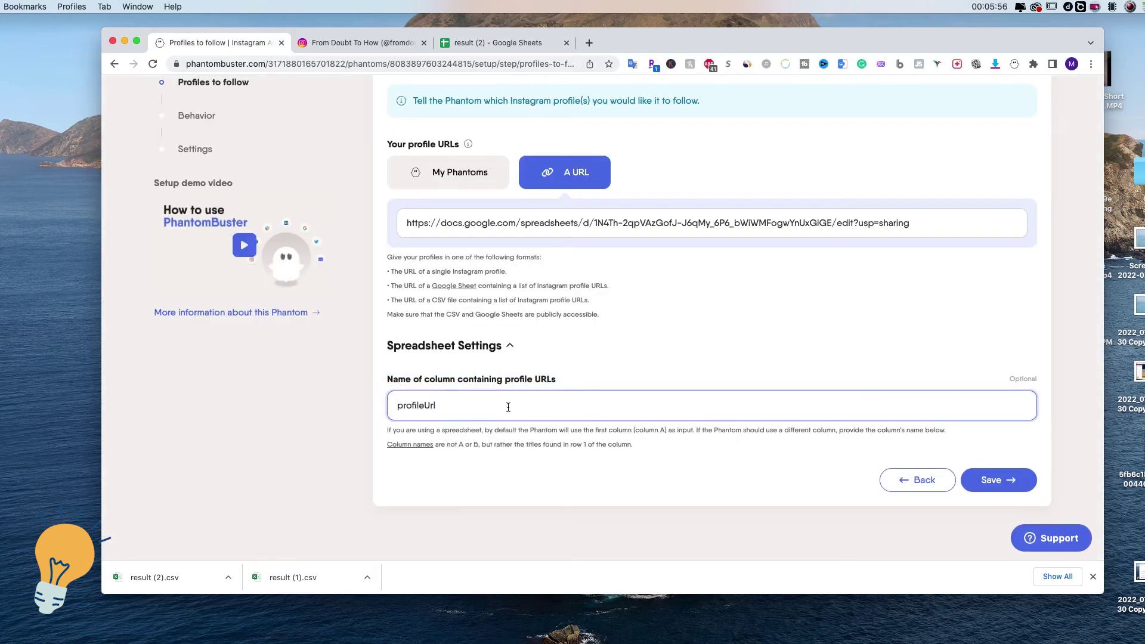
click(1007, 483)
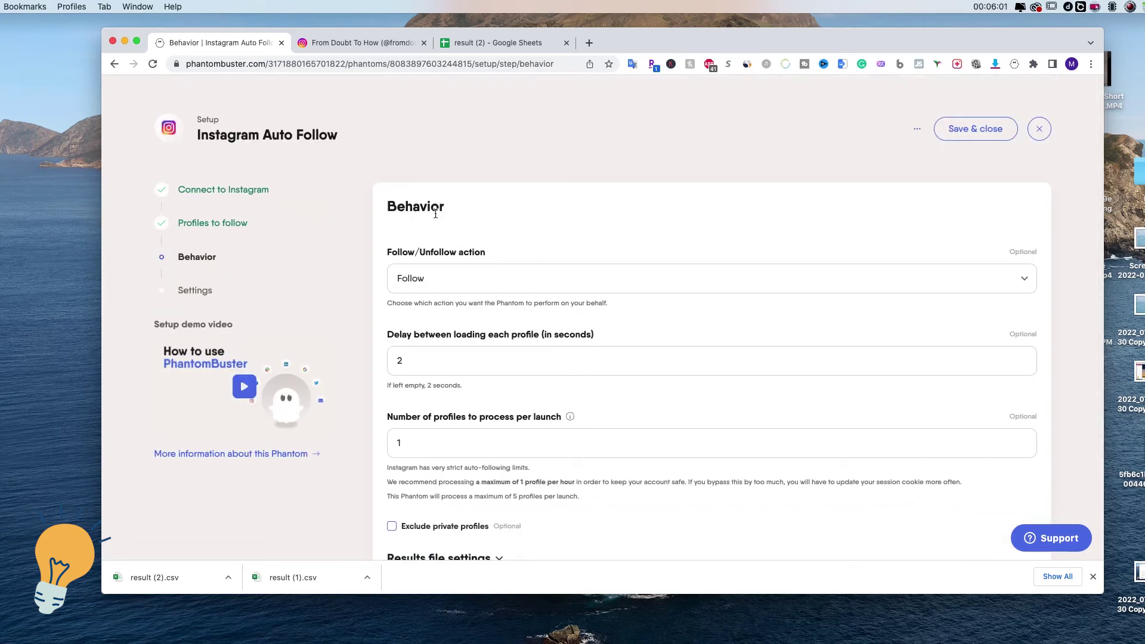
Set the phantom's action to Unfollow with 2 profiles processed per launch, and save the behavior
click(470, 282)
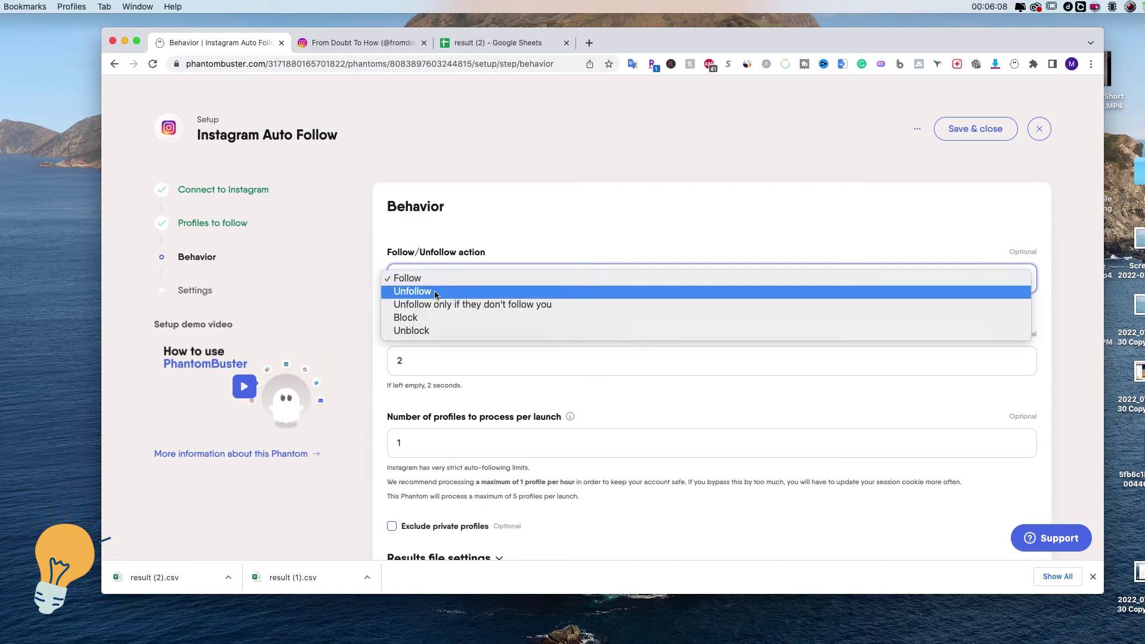
click(378, 292)
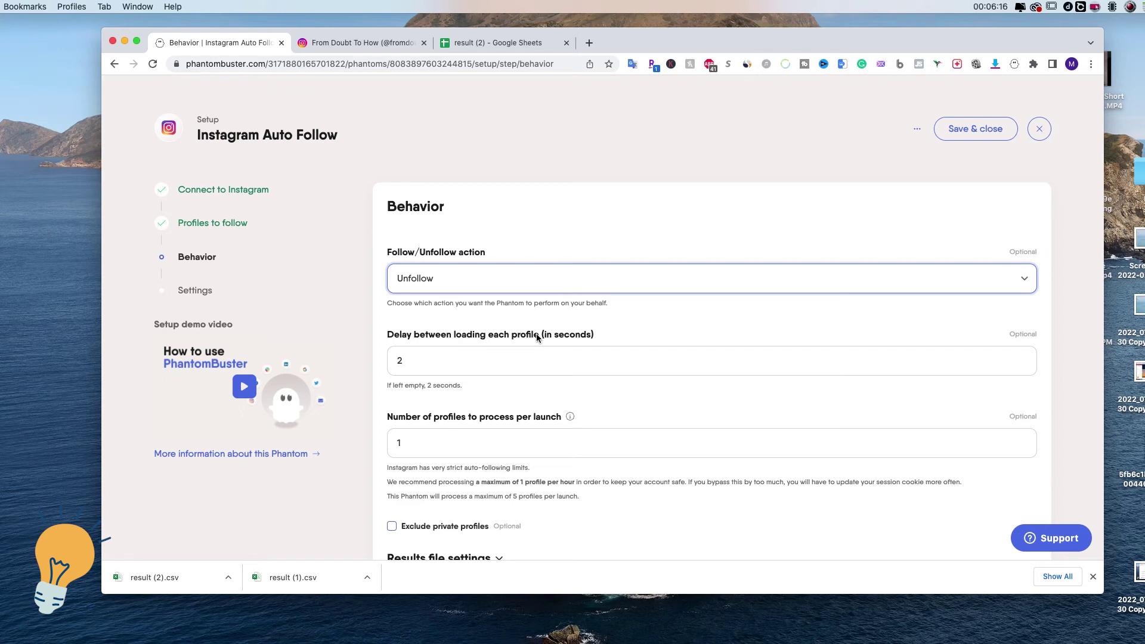
click(460, 358)
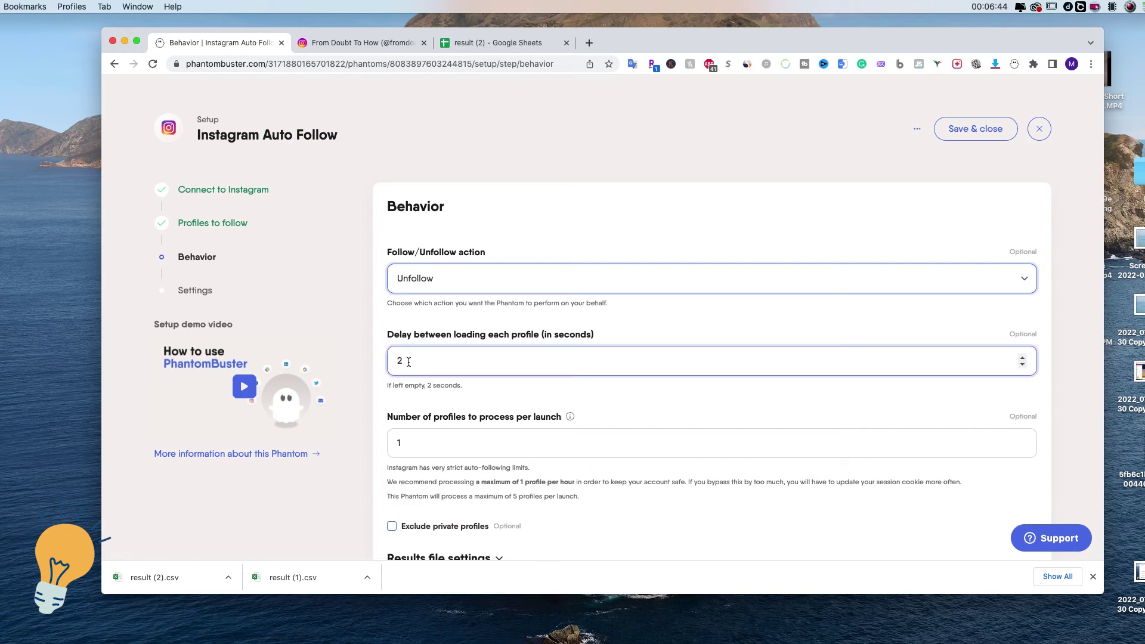
scroll(417, 358, down, 3)
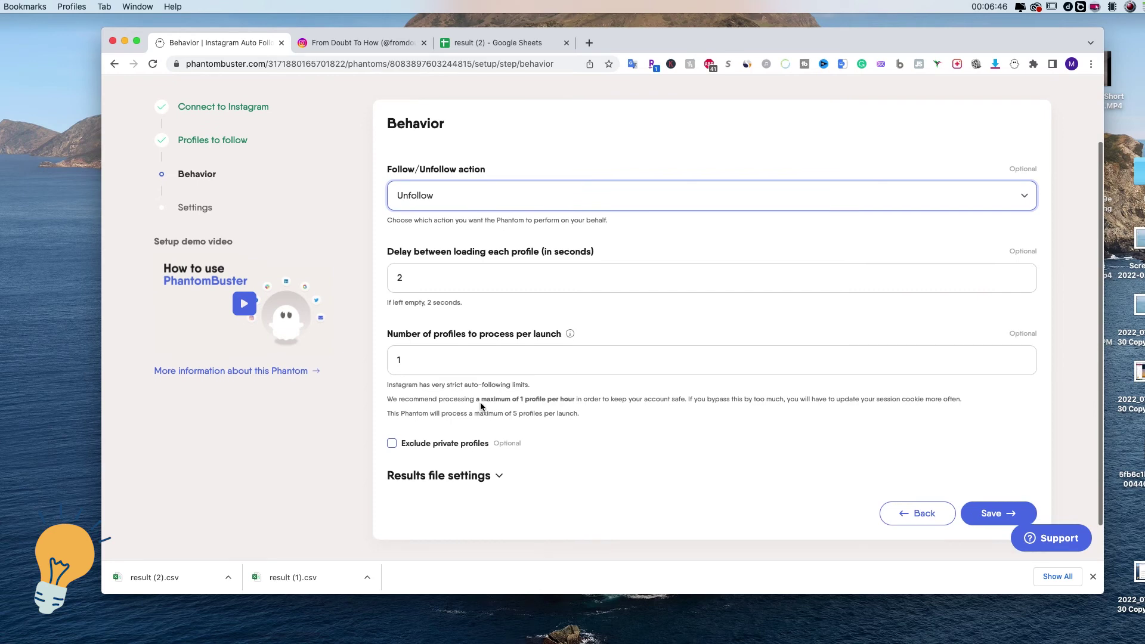
drag(430, 358, 369, 364)
text(5)
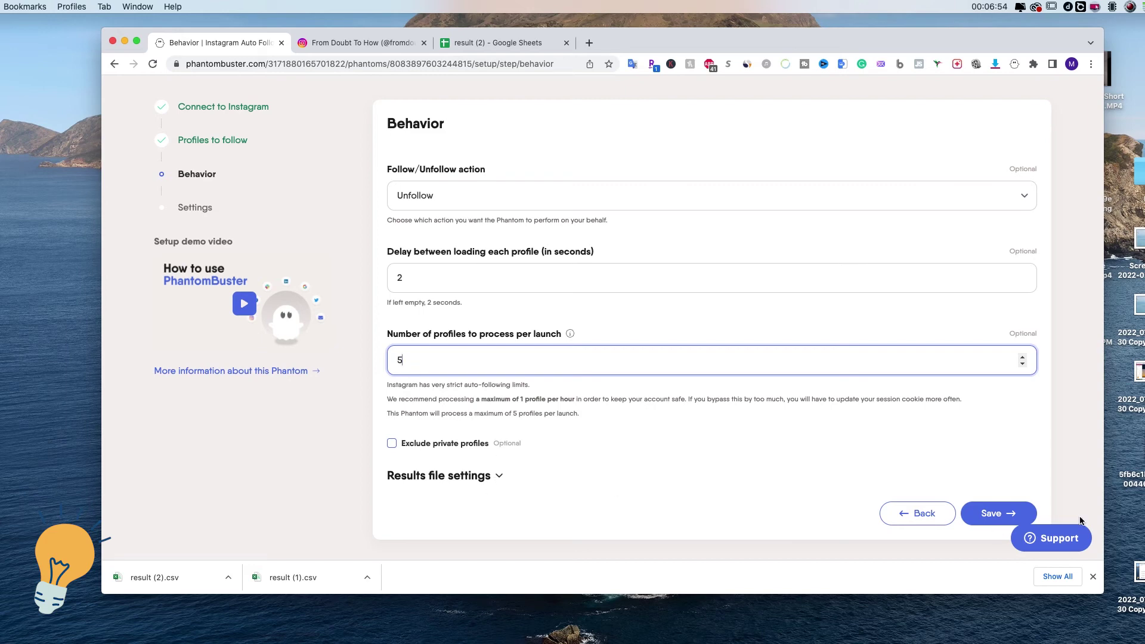
drag(429, 360, 379, 362)
text(2)
click(991, 514)
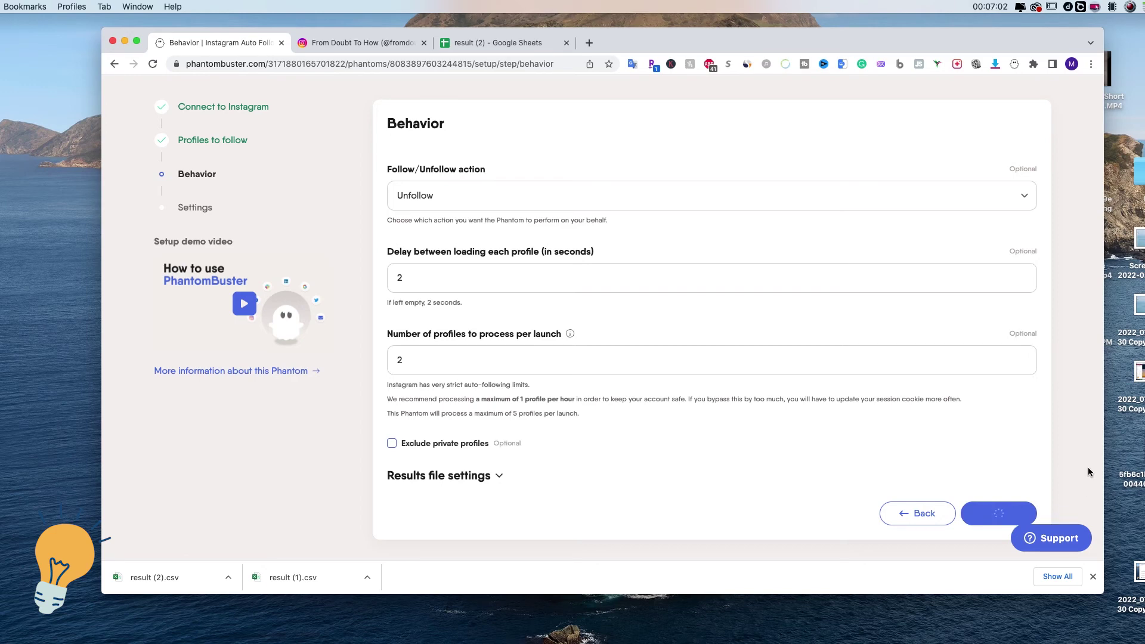
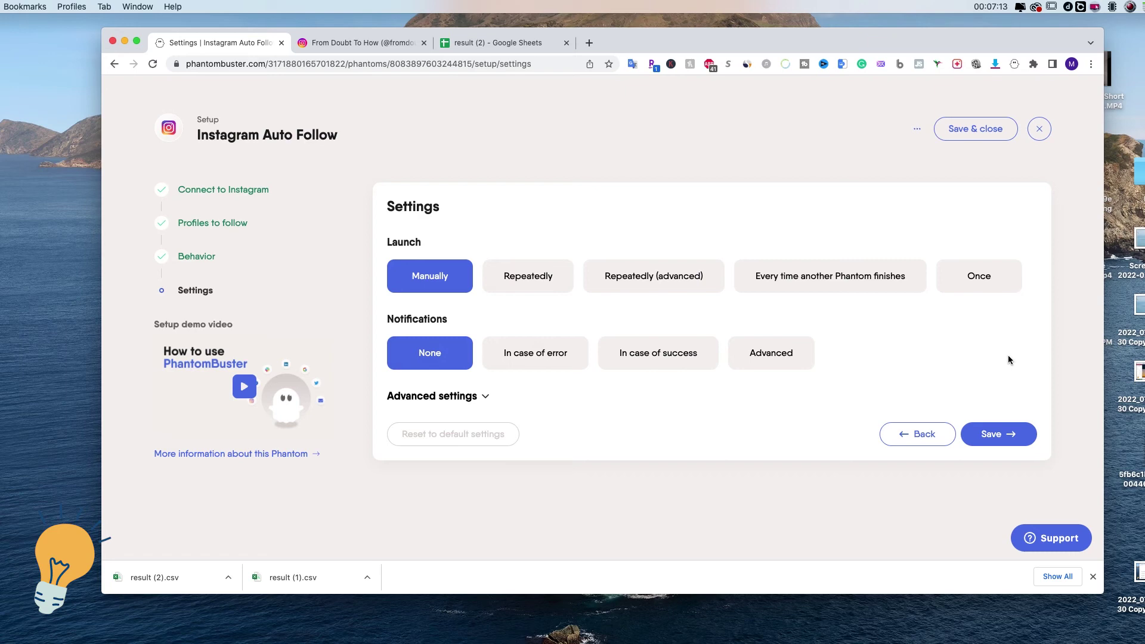
Schedule the phantom to launch repeatedly, once per hour, and save the settings
click(527, 290)
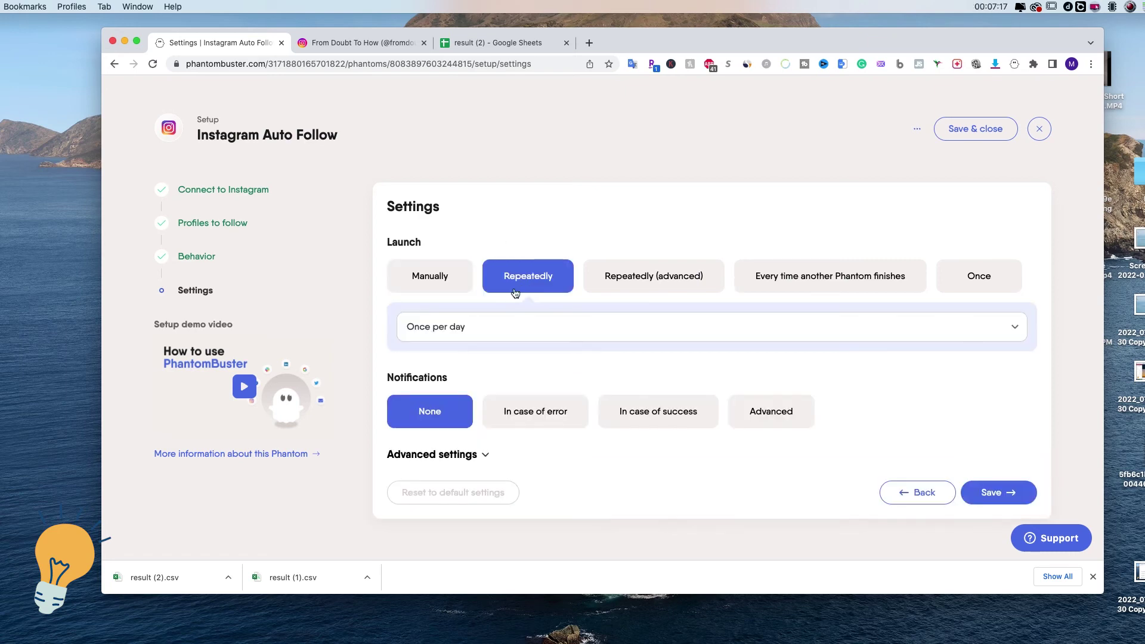
click(498, 325)
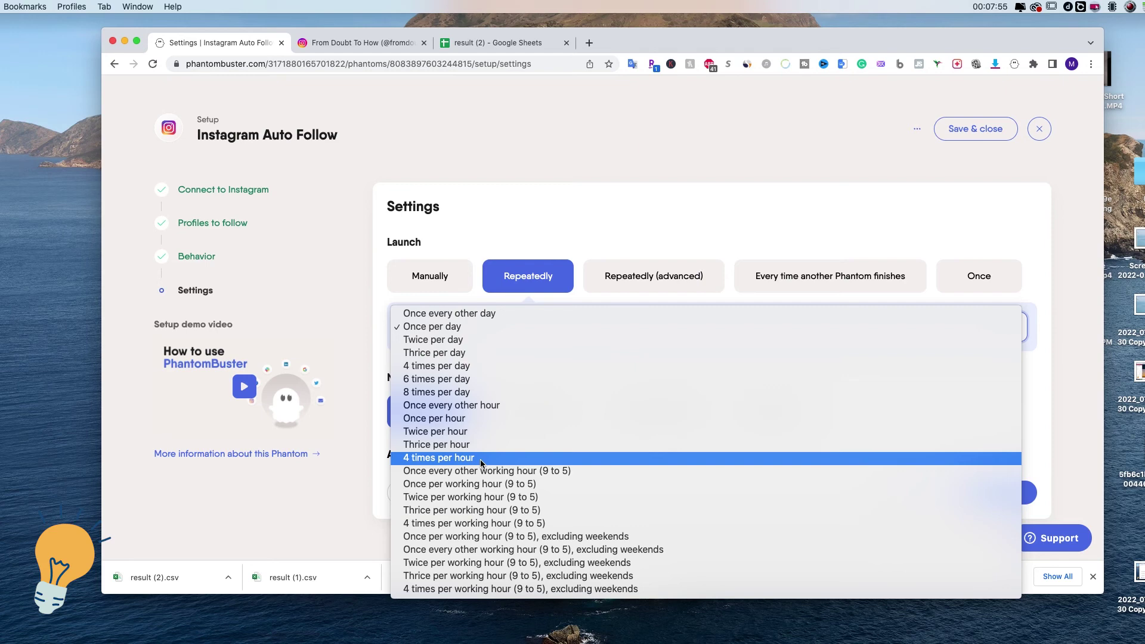
click(374, 316)
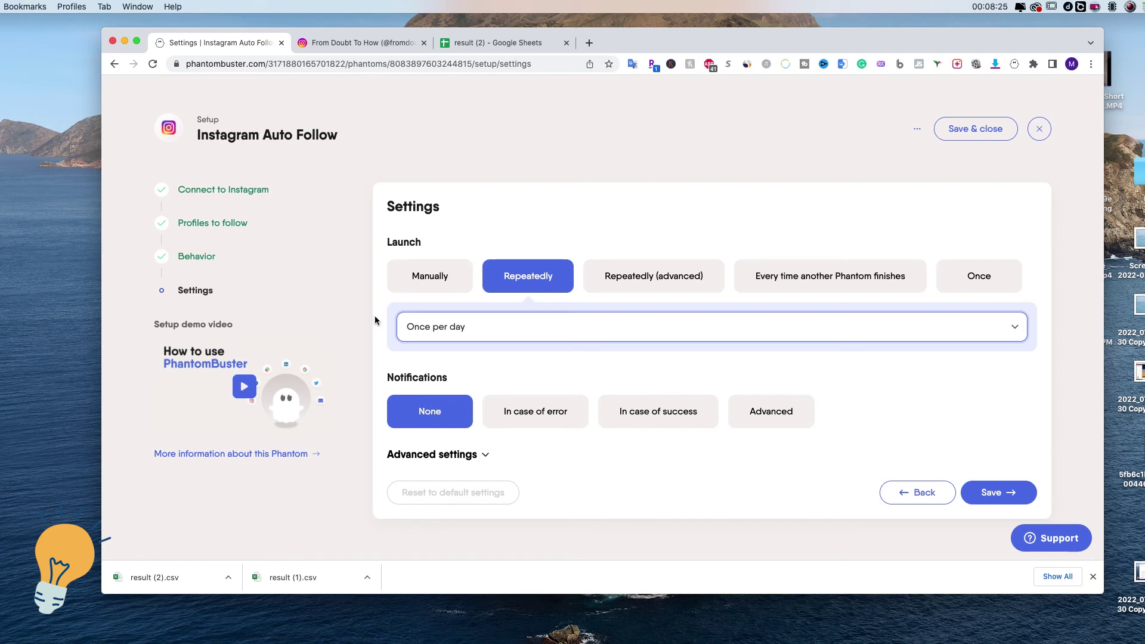
click(501, 327)
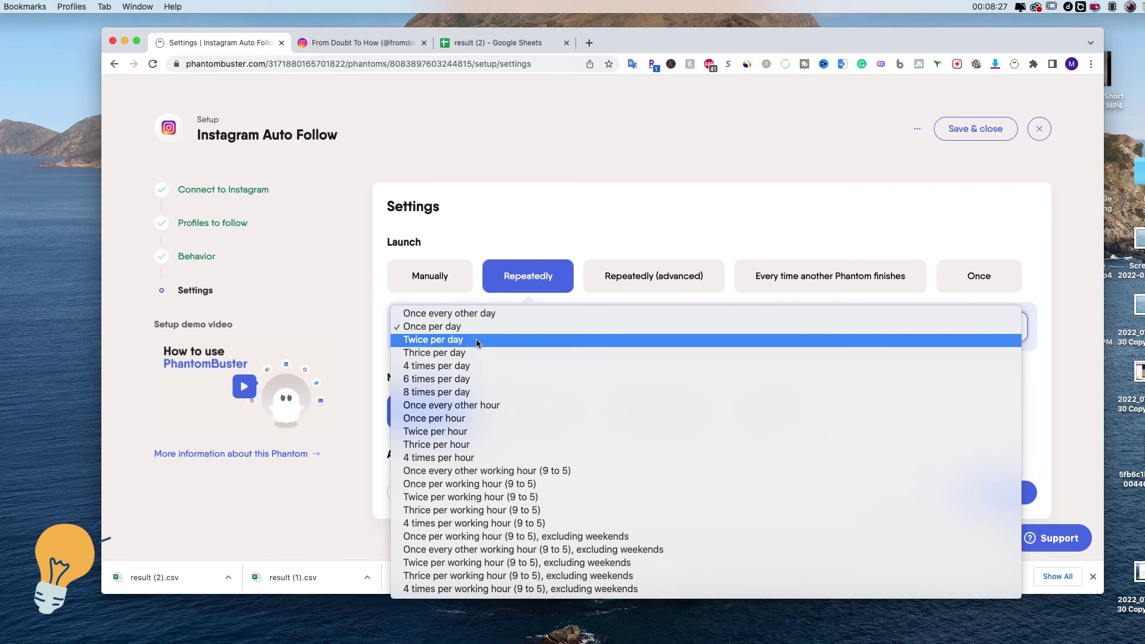
click(465, 418)
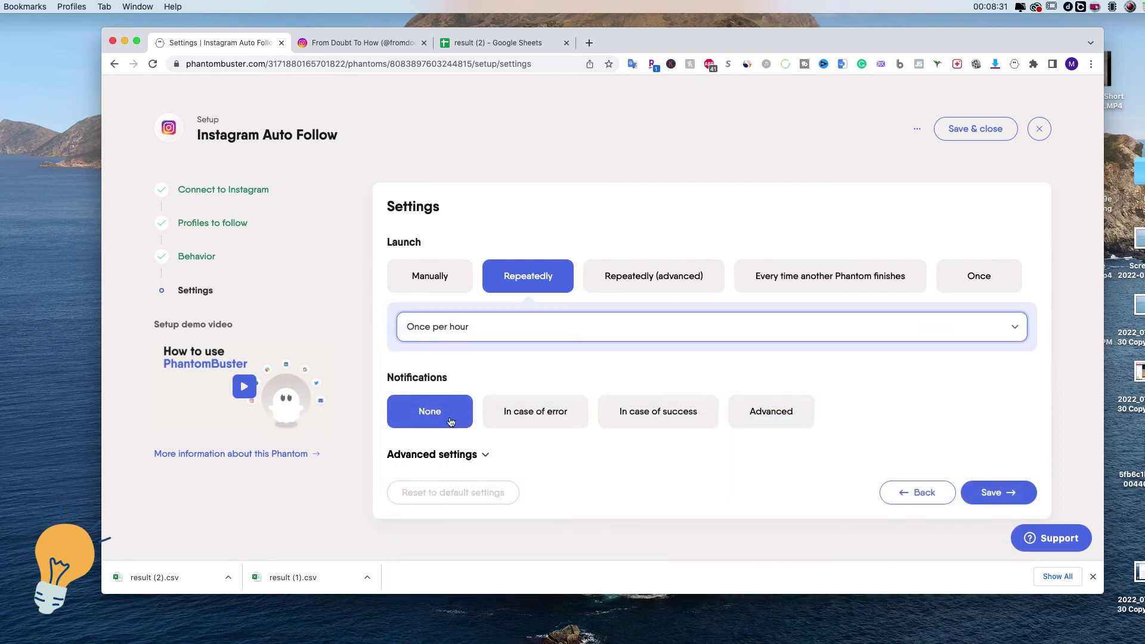
click(1000, 493)
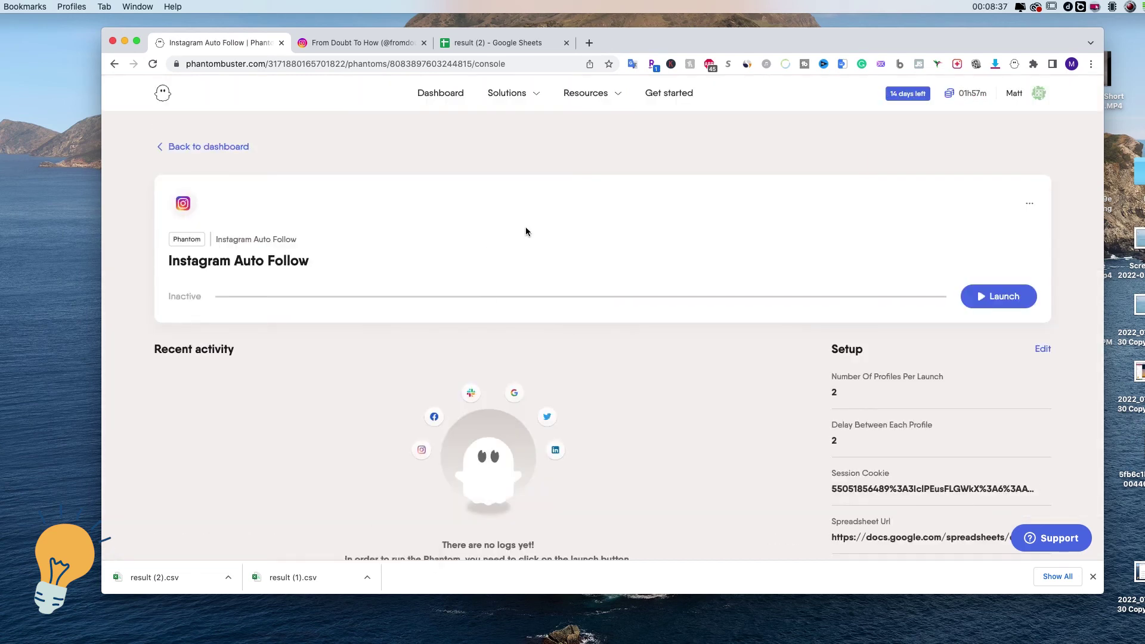
Launch the Instagram Auto Follow phantom and monitor which profiles it is processing
click(989, 299)
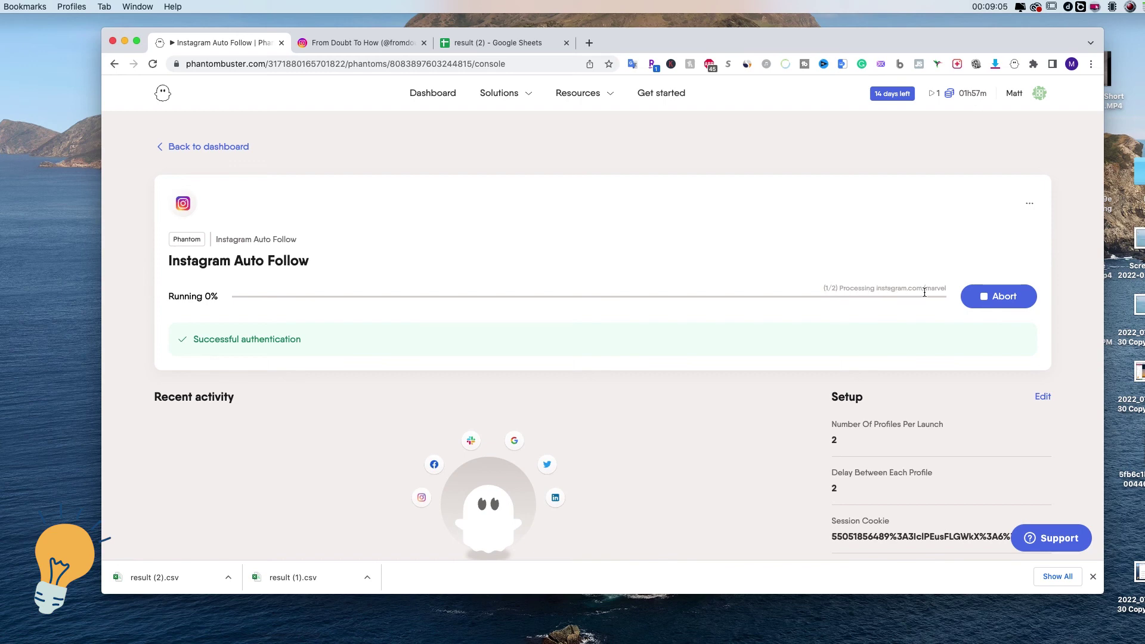
drag(948, 287, 840, 300)
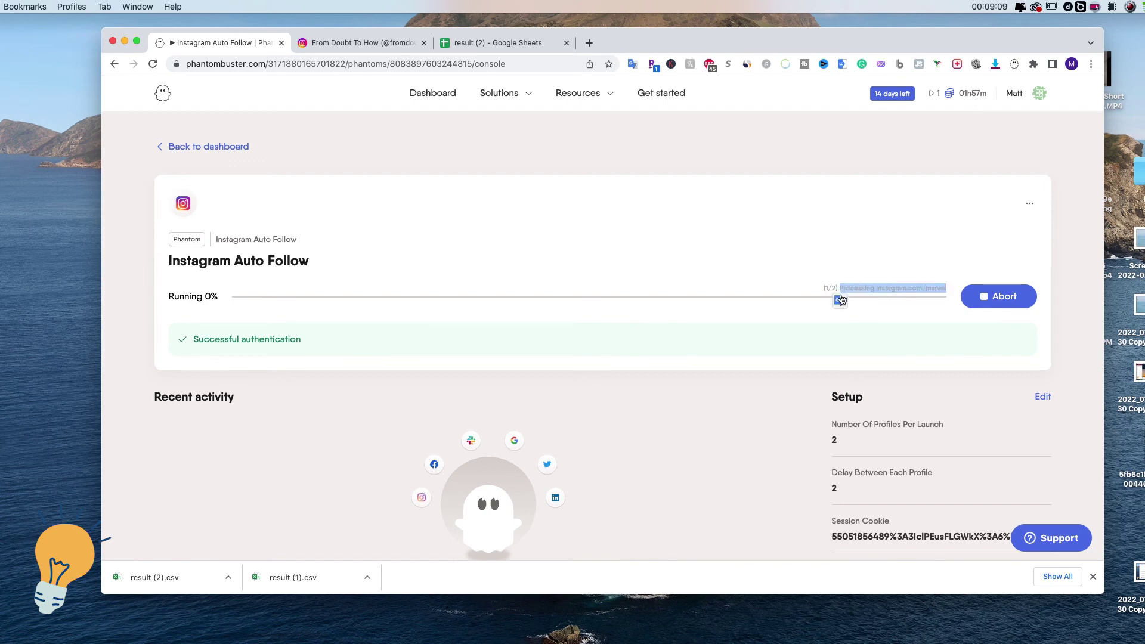
click(871, 303)
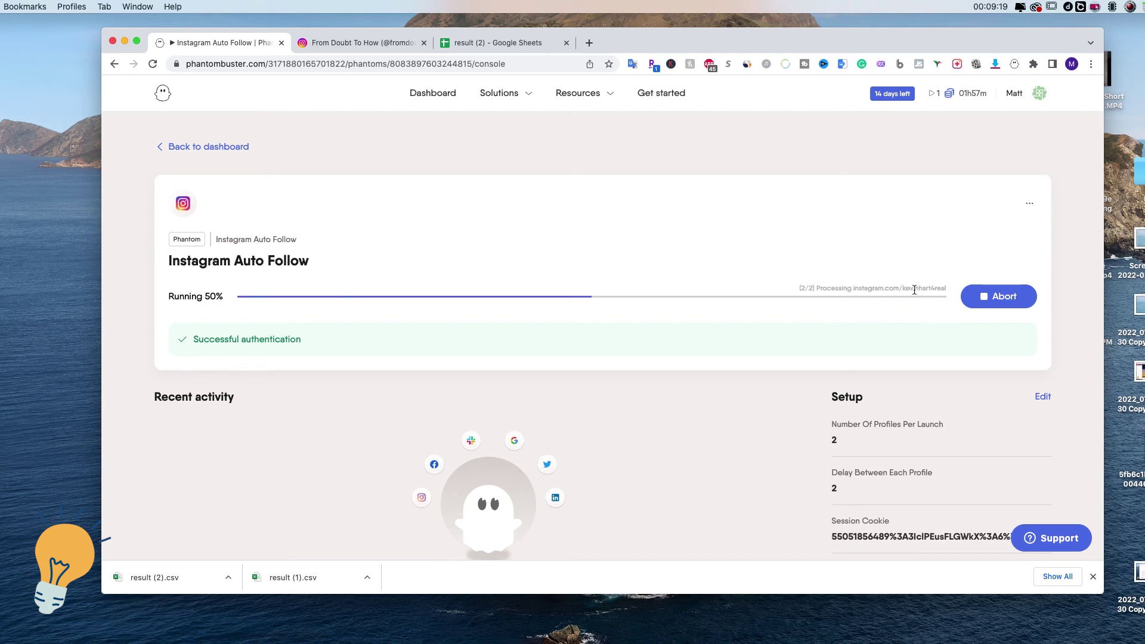
drag(902, 289, 953, 290)
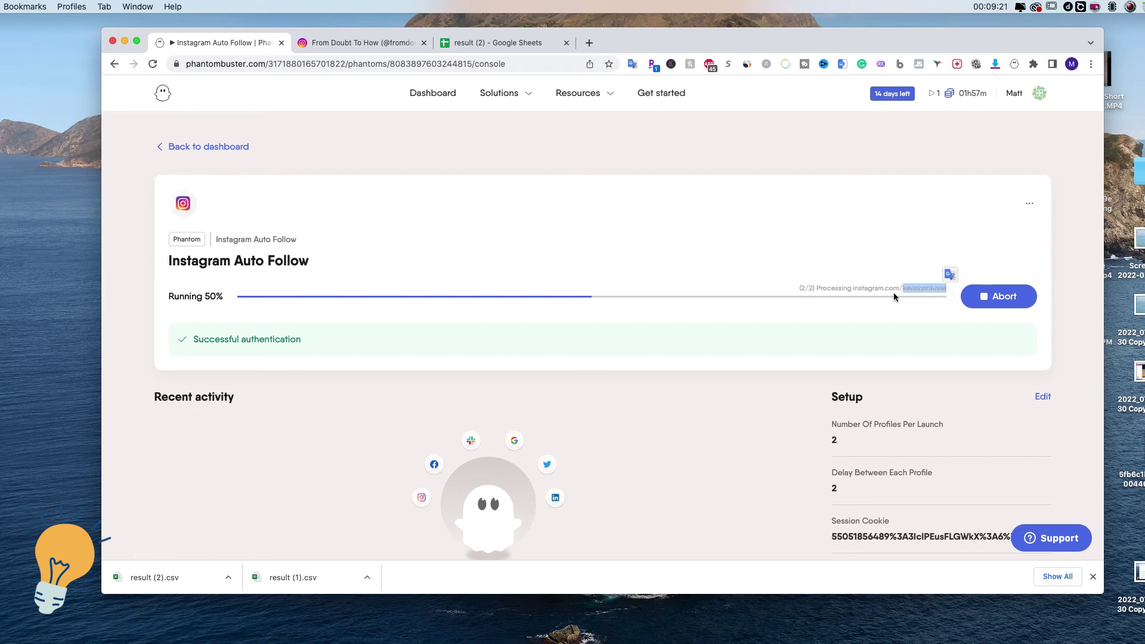
drag(817, 289, 938, 288)
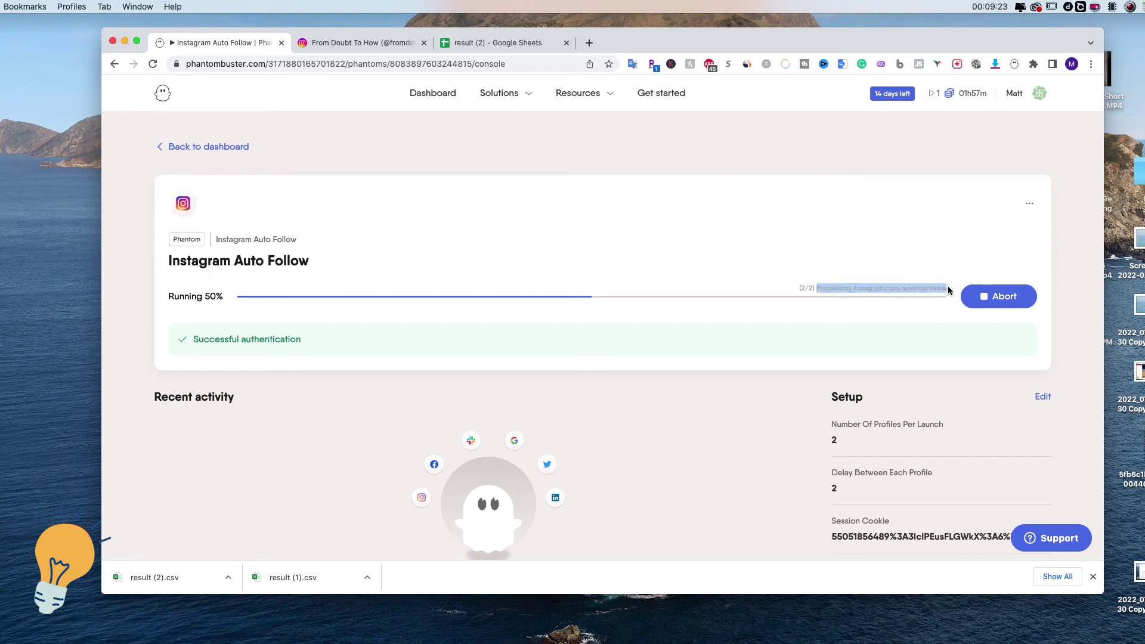
click(900, 314)
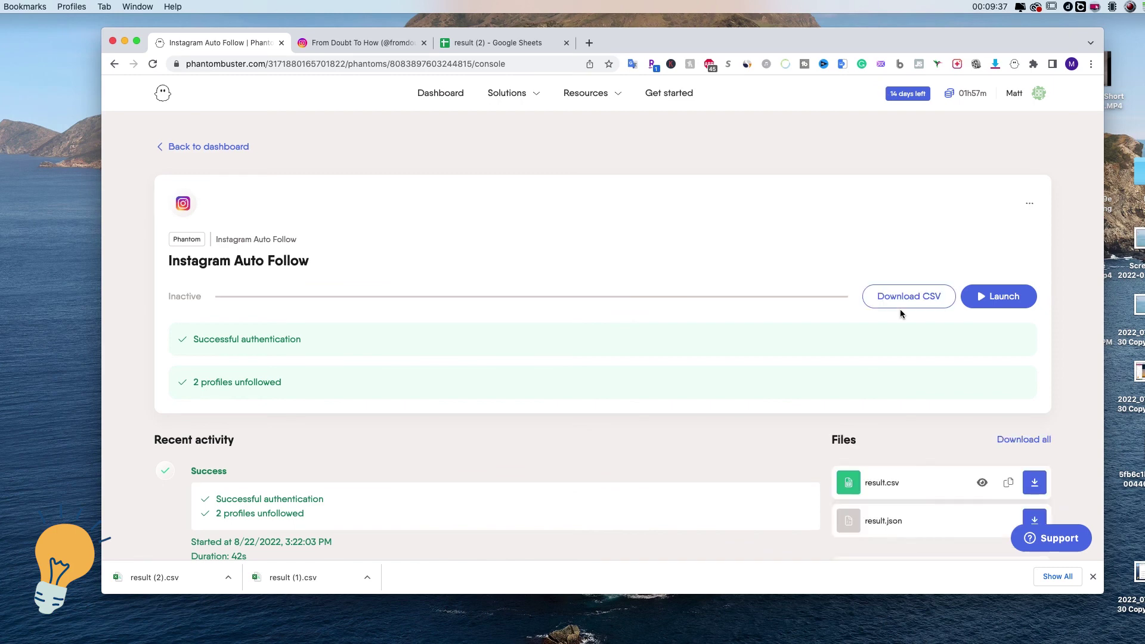
Check the finished run's duration in the recent activity and the execution time remaining for the month
scroll(537, 462, down, 3)
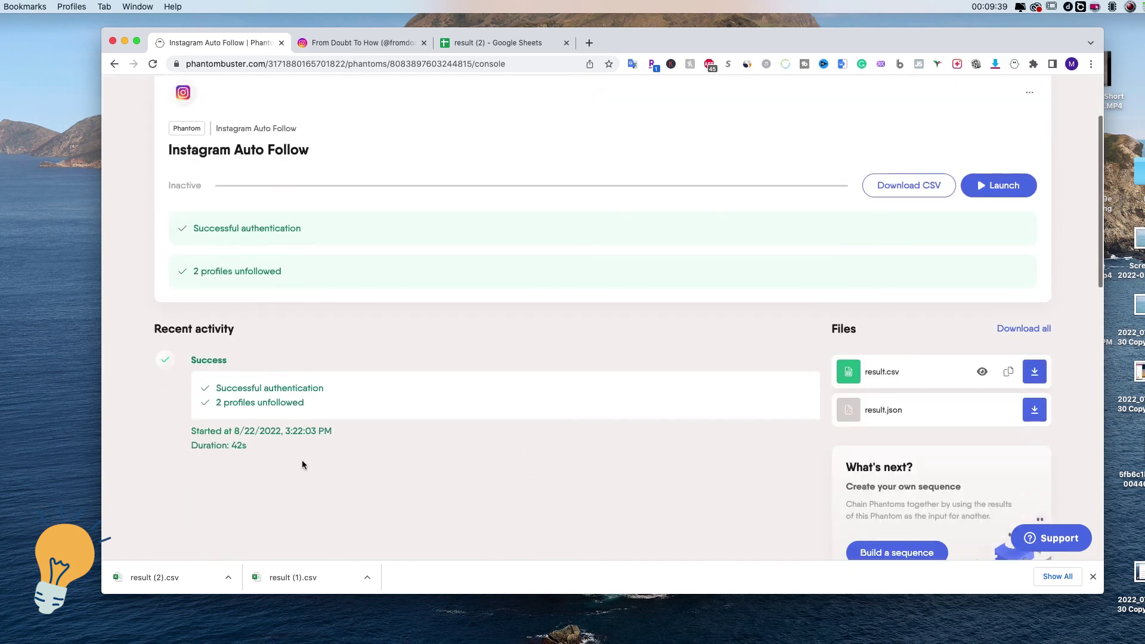
double_click(239, 446)
scroll(420, 434, up, 3)
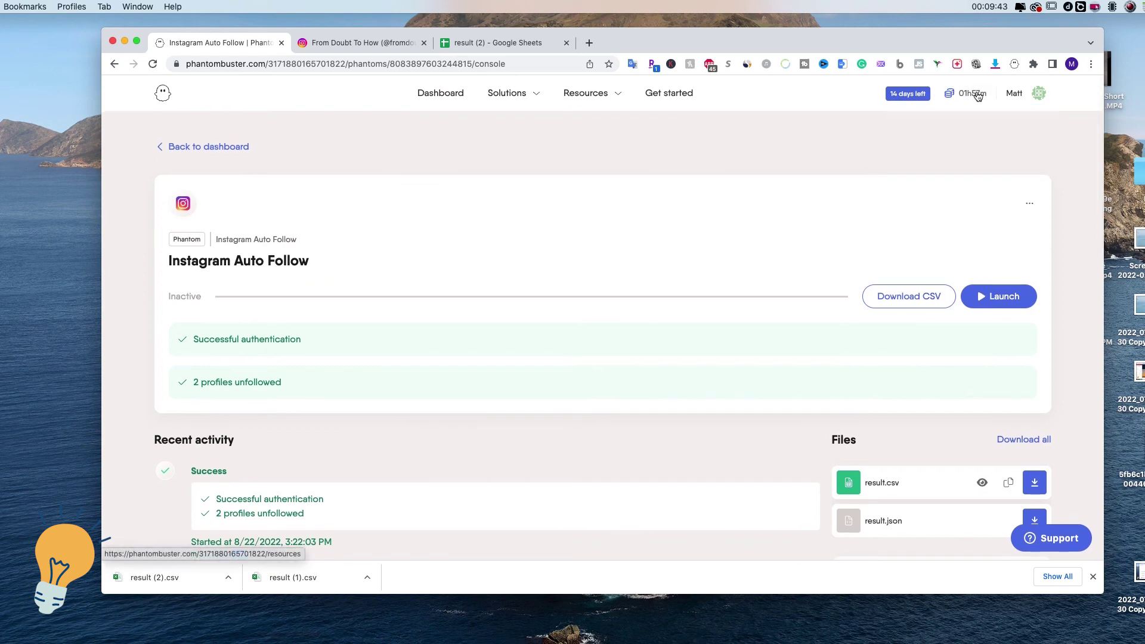
mouse_move(971, 97)
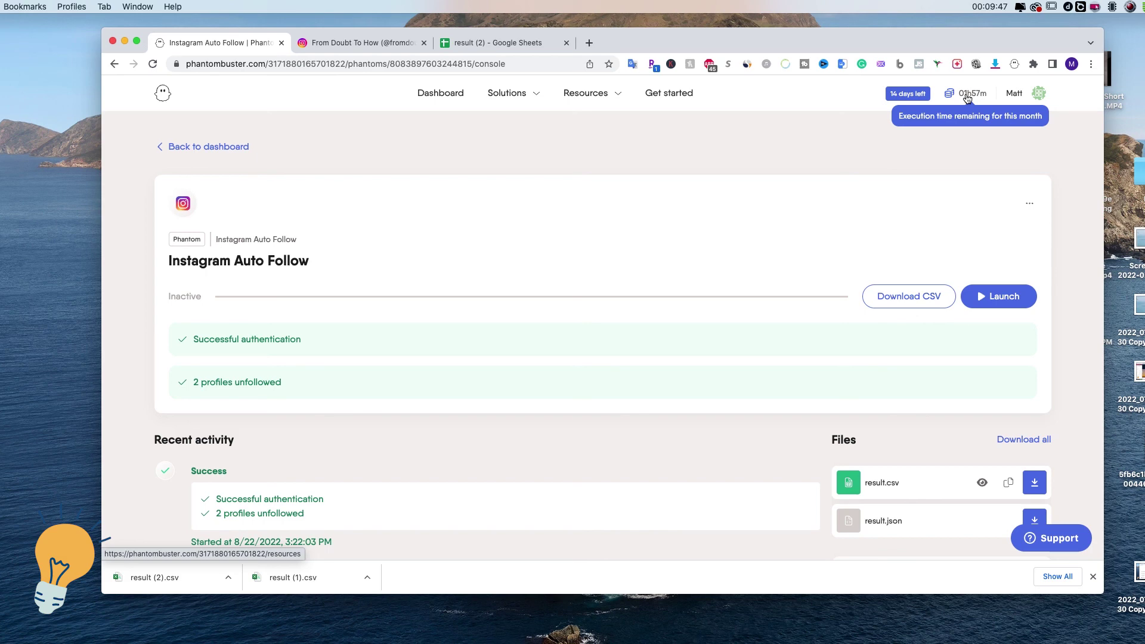
scroll(792, 272, down, 2)
scroll(792, 272, down, 2)
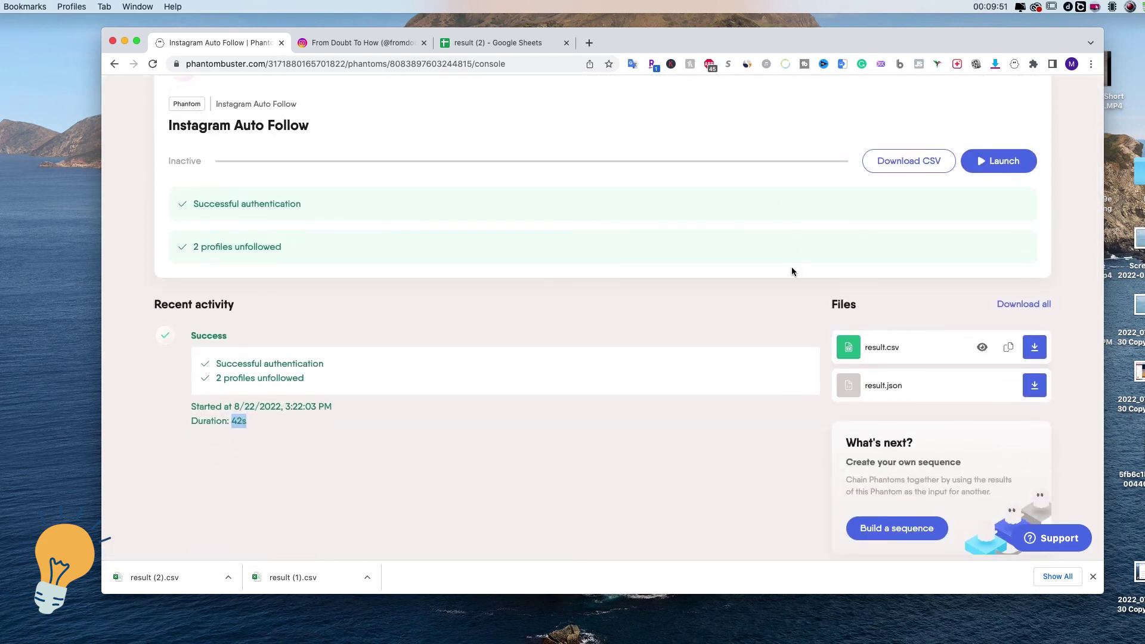
scroll(775, 285, up, 4)
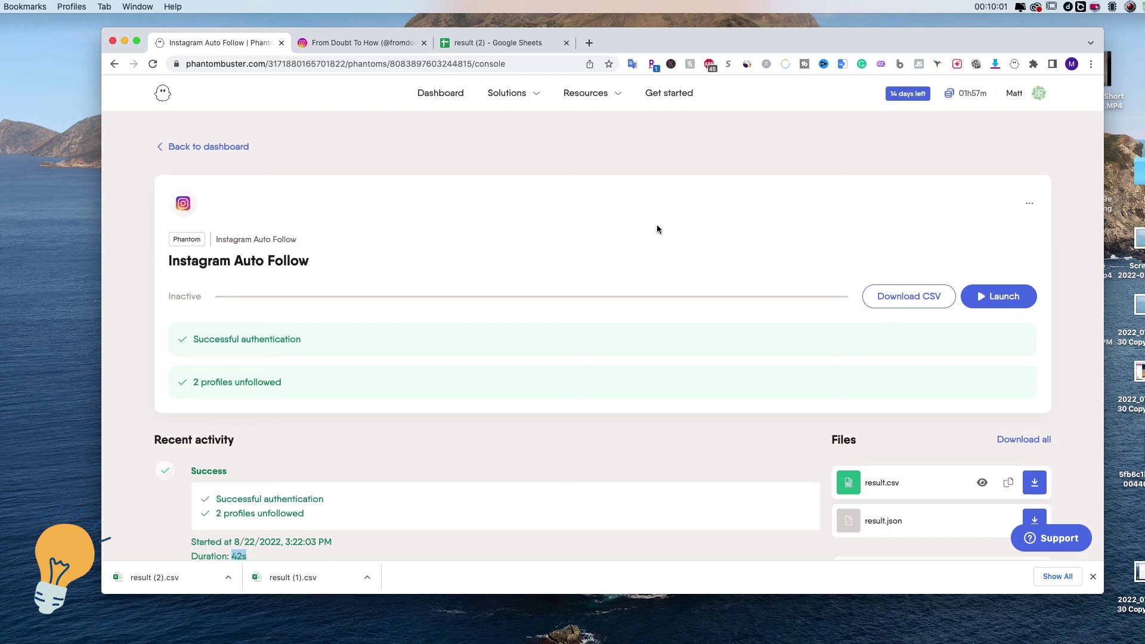
Open the full list of PhantomBuster solutions and look through the platform categories and featured phantoms
click(507, 94)
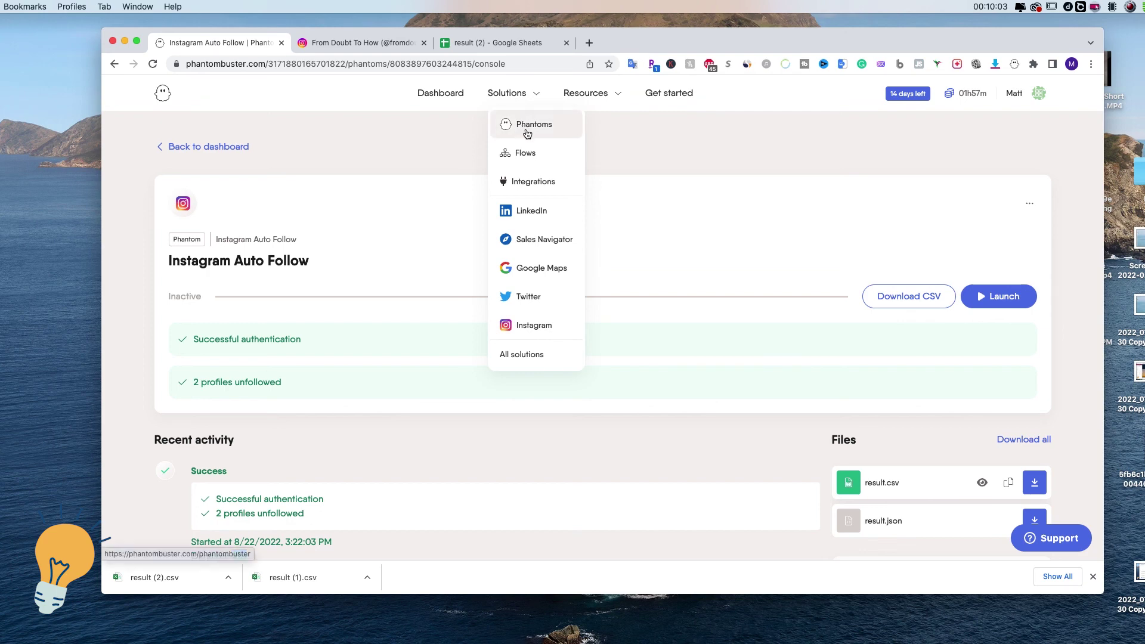
click(527, 357)
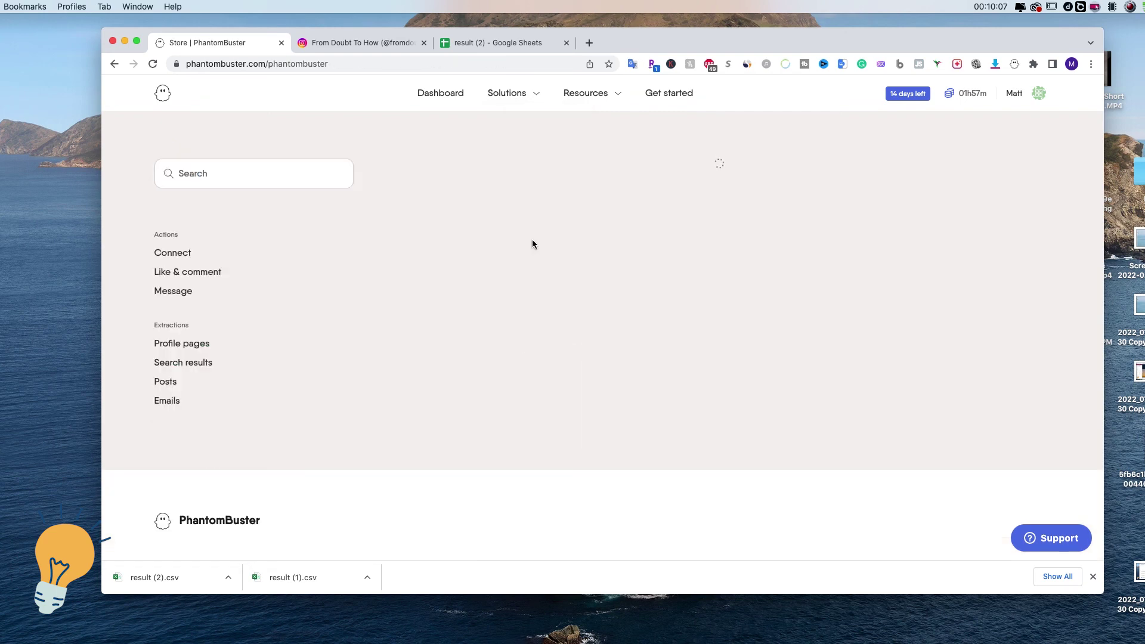
scroll(284, 350, down, 3)
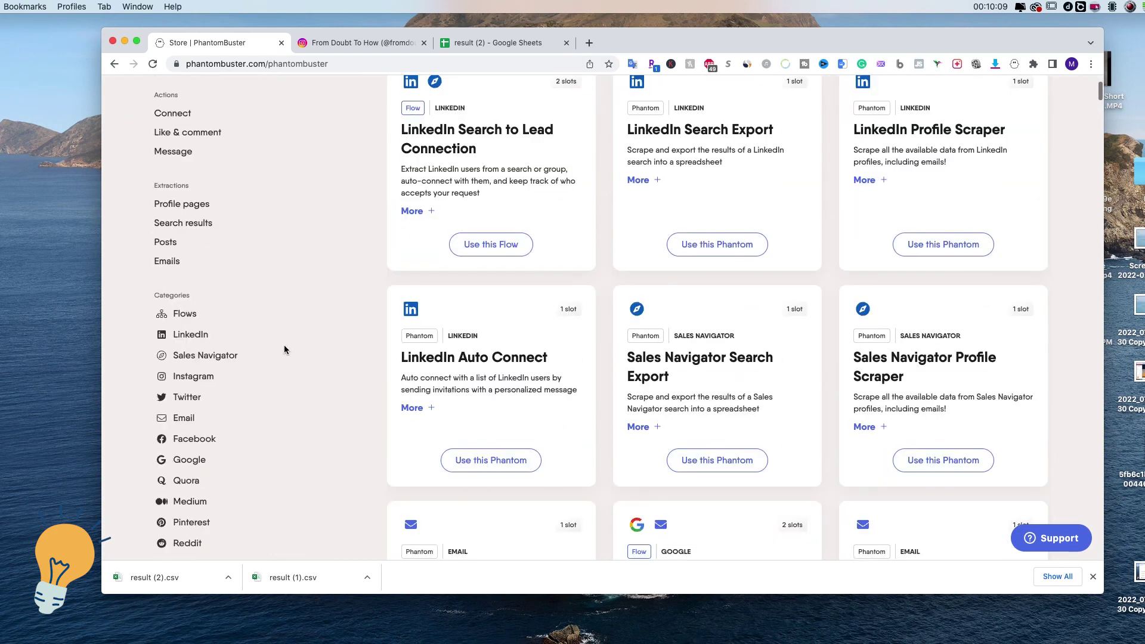
scroll(274, 347, down, 5)
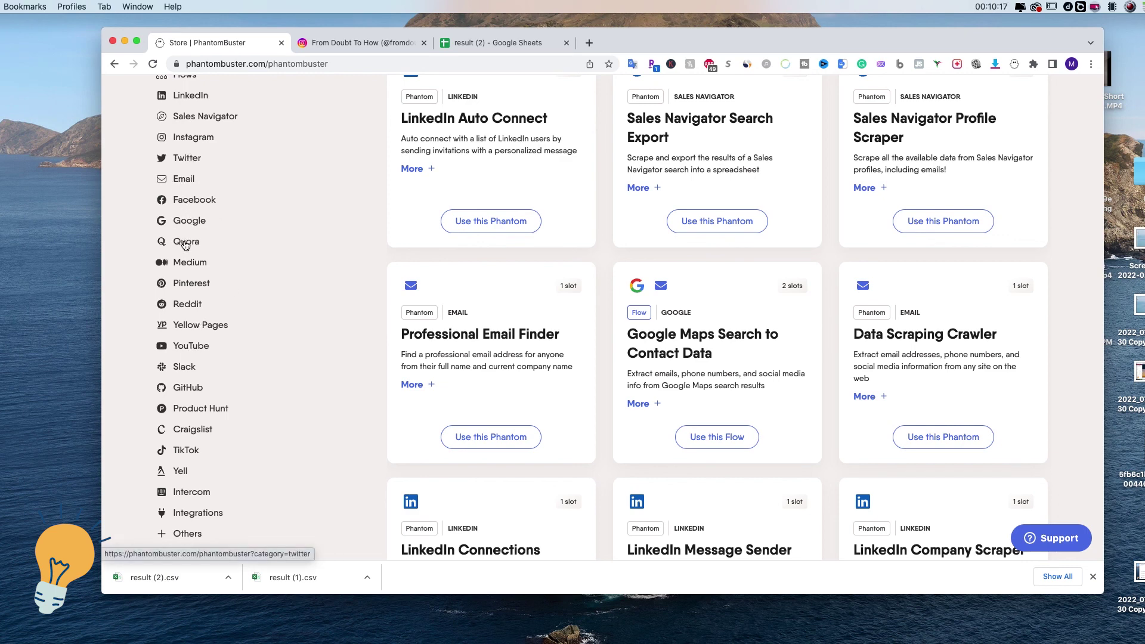
scroll(237, 287, down, 1)
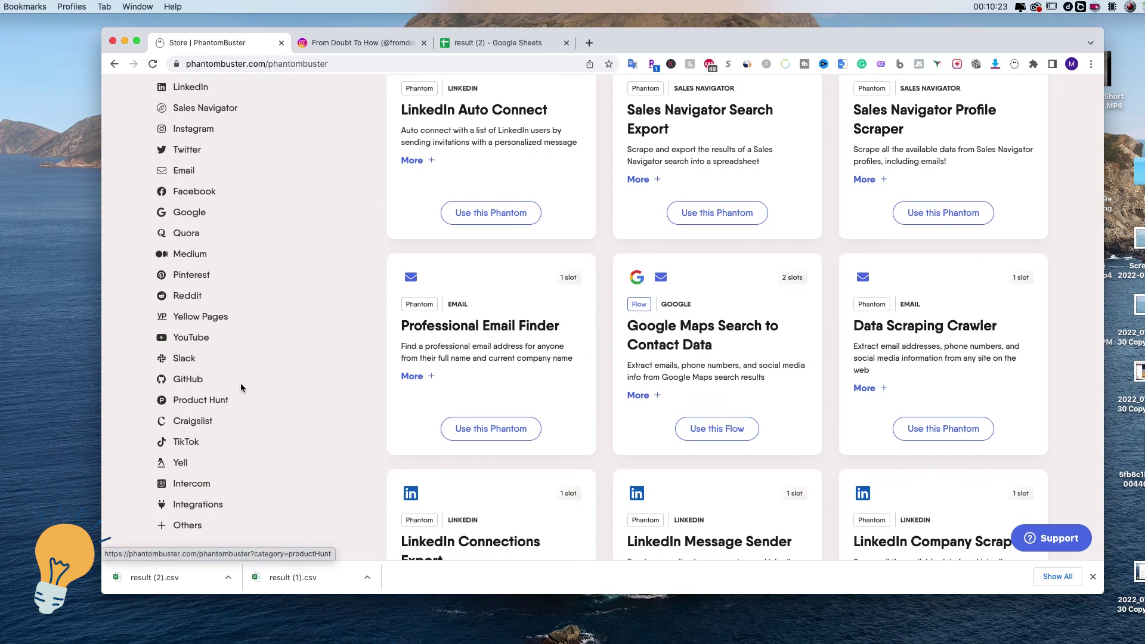
scroll(241, 388, up, 7)
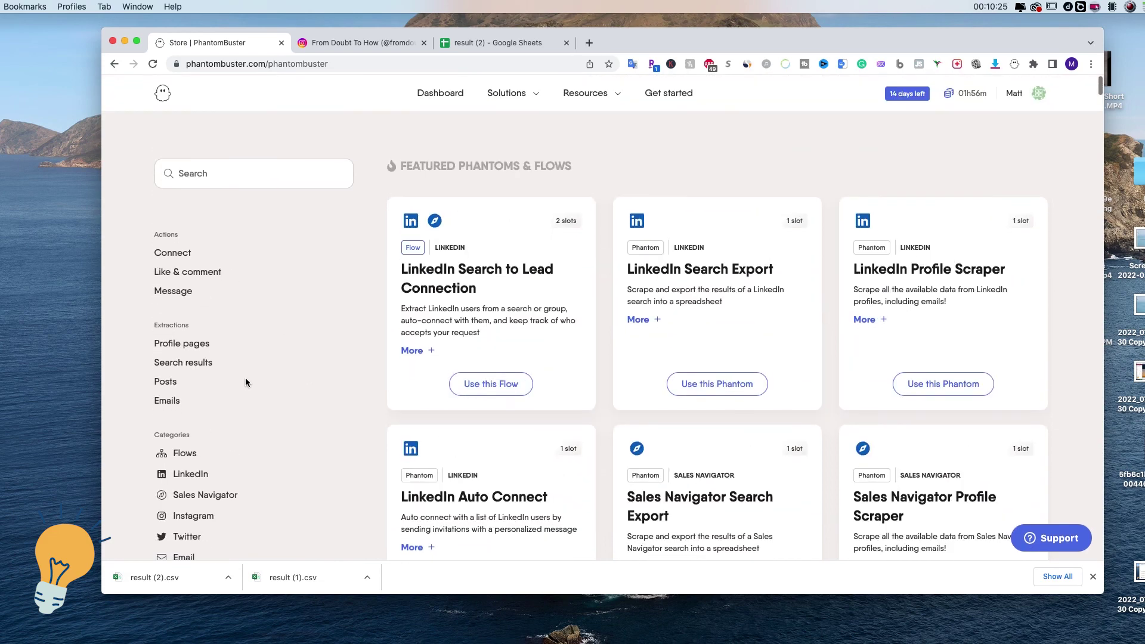